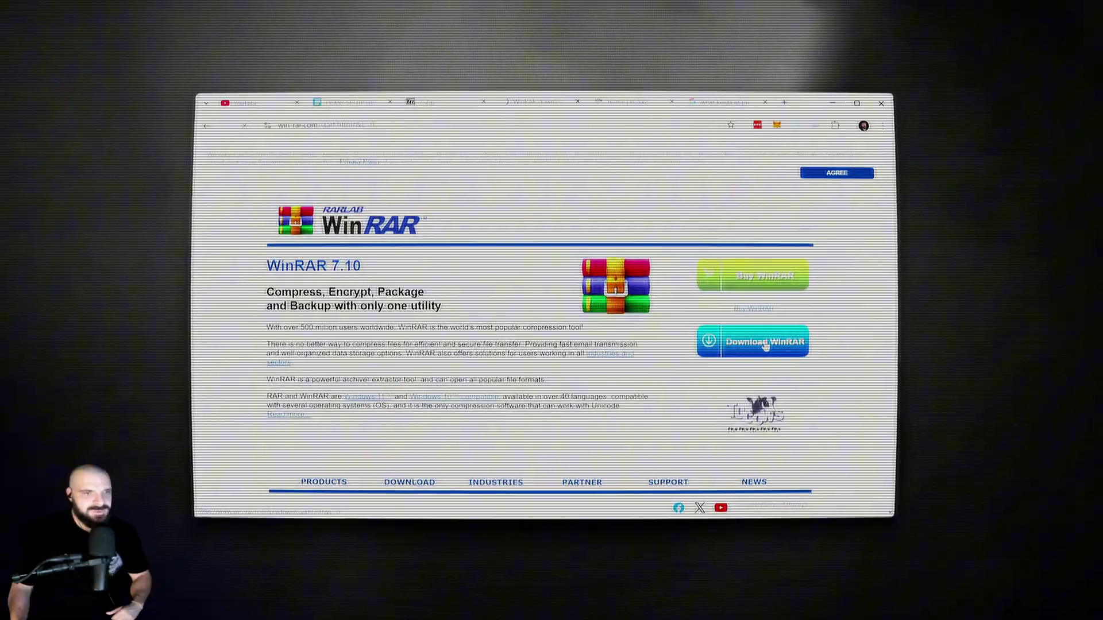
- Download WinRAR and the latest nightly Windows build of PCSX2, v2.3.163
{"action": "left_click", "coordinate": [849, 365]}
{"action": "scroll", "coordinate": [765, 345], "scroll_direction": "down", "scroll_amount": 2}
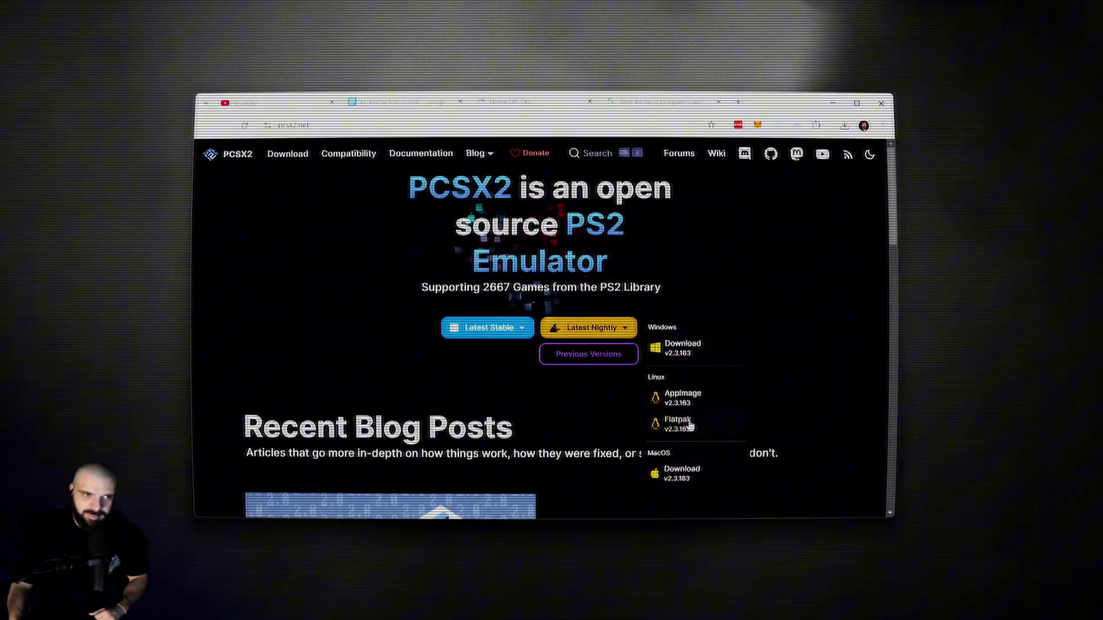
{"action": "left_click", "coordinate": [682, 345]}
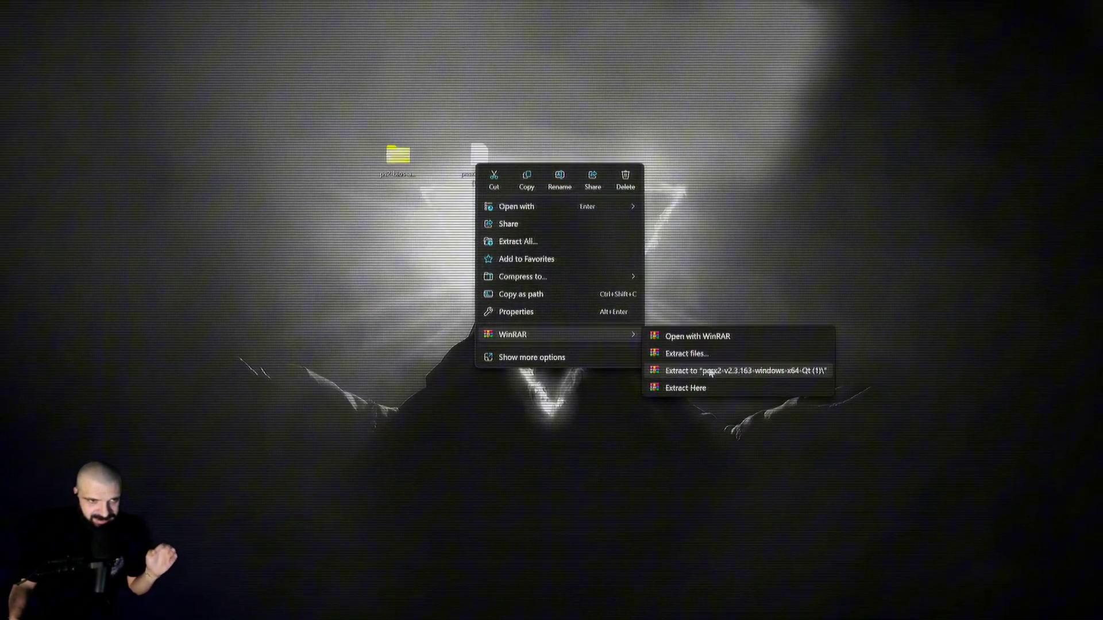
- Extract the downloaded PCSX2 v2.3.163 archive into its own folder with WinRAR and check the extracted folder
{"action": "left_click", "coordinate": [721, 374]}
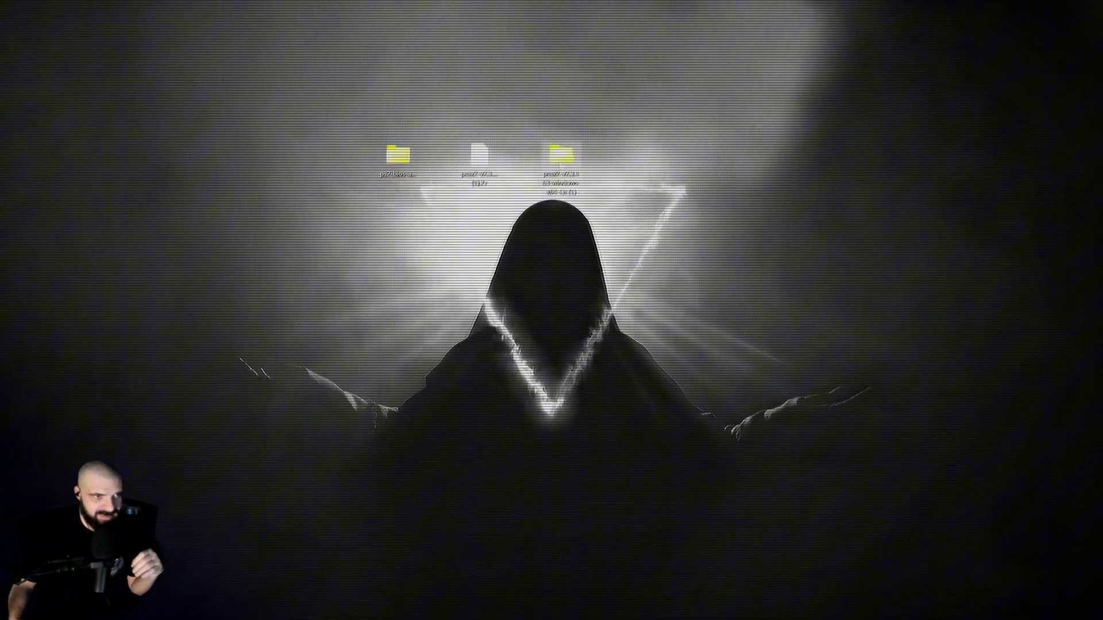
{"action": "double_click", "coordinate": [561, 153]}
{"action": "key", "text": "alt+F4"}
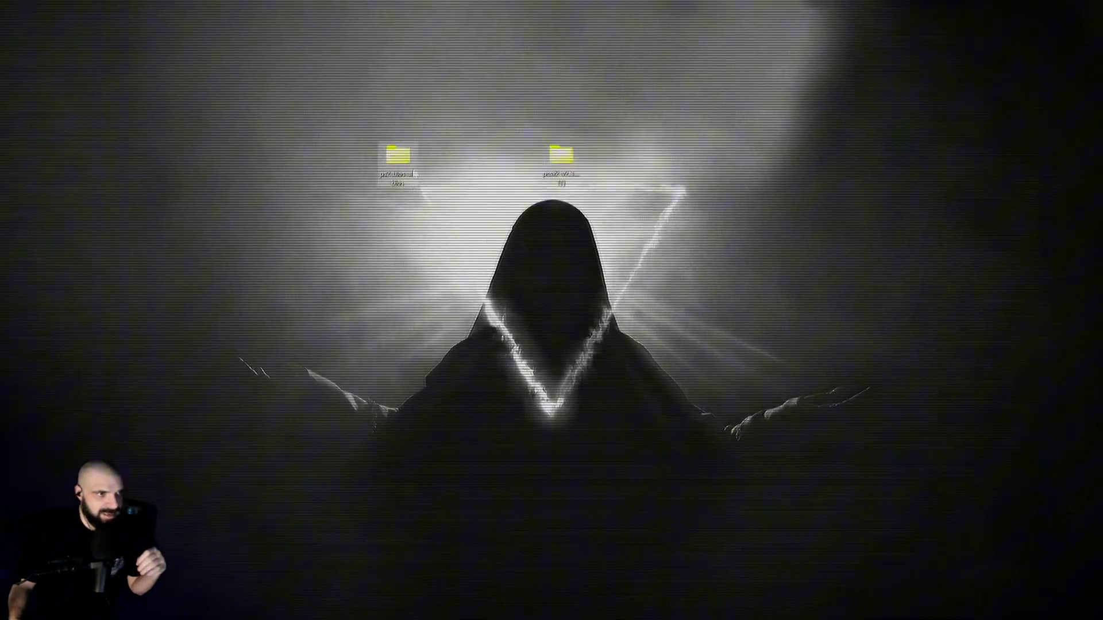
- Extract the ps2-bios-all-bios archive in place with WinRAR and move its desktop icon beside the PCSX2 folder
{"action": "right_click", "coordinate": [400, 159]}
{"action": "mouse_move", "coordinate": [475, 364]}
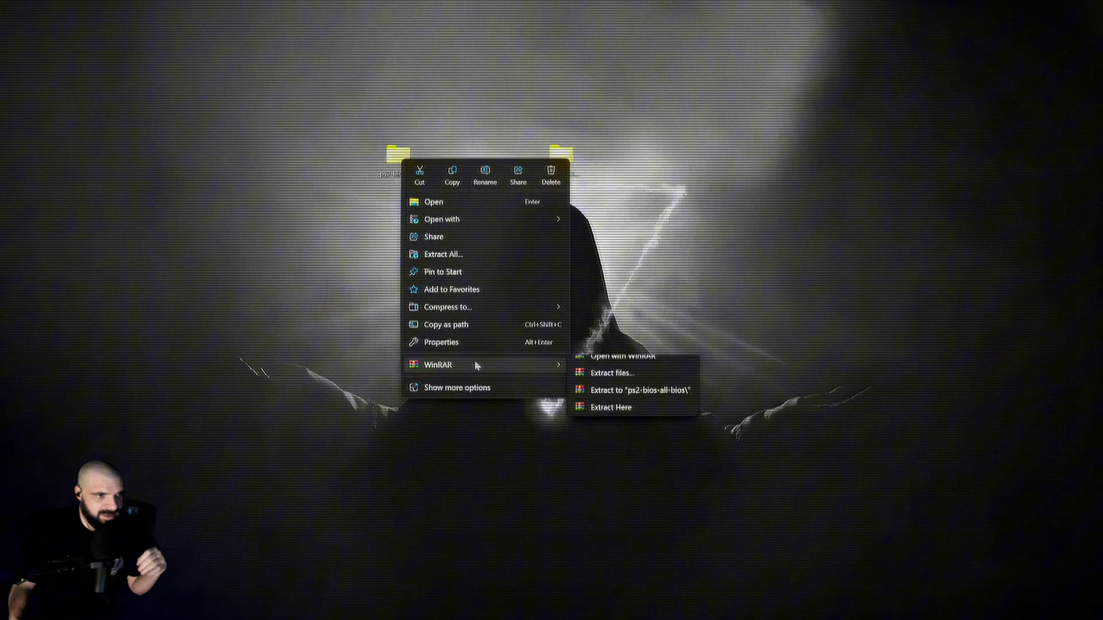
{"action": "left_click", "coordinate": [634, 406]}
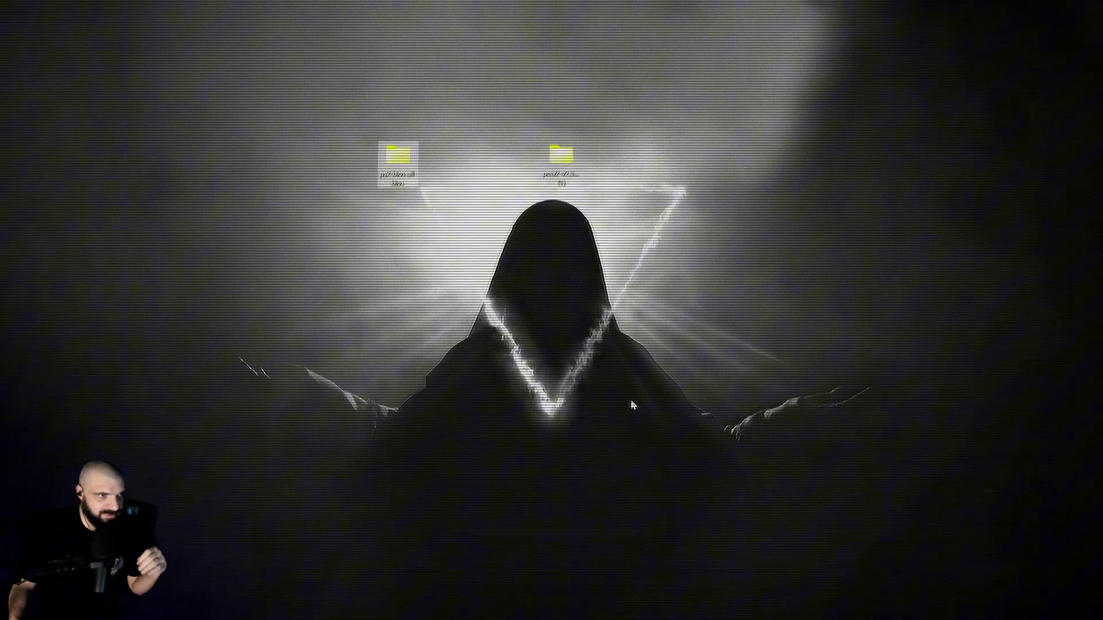
{"action": "left_click_drag", "start_coordinate": [398, 161], "coordinate": [482, 164]}
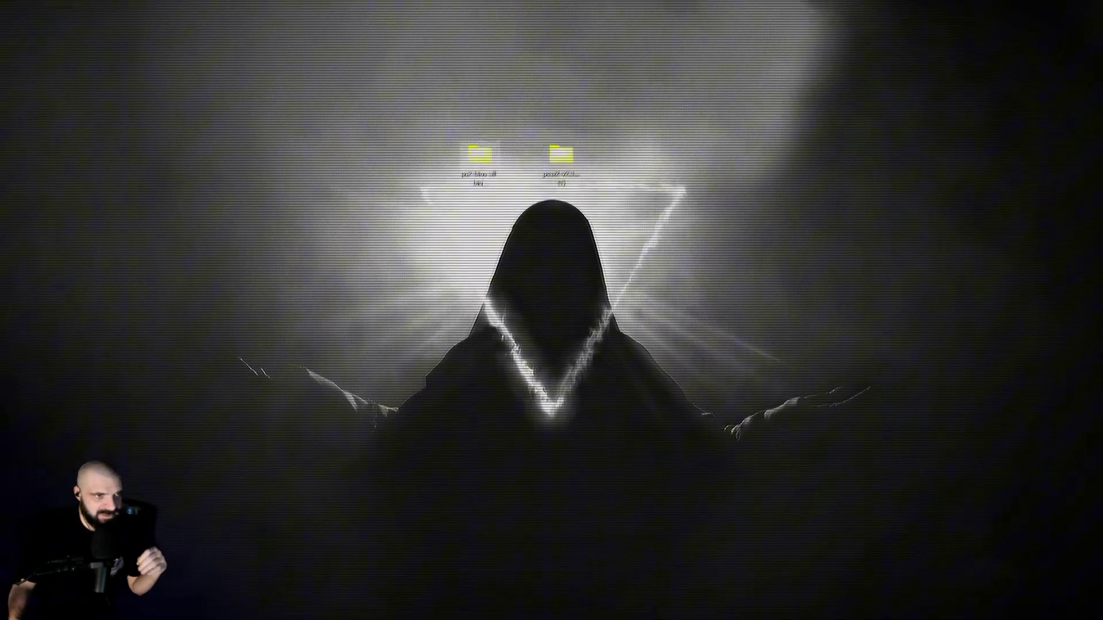
- Check the contents of the PCSX2 and BIOS folders and launch the pcsx2-qt application
{"action": "double_click", "coordinate": [561, 153]}
{"action": "left_click", "coordinate": [600, 25]}
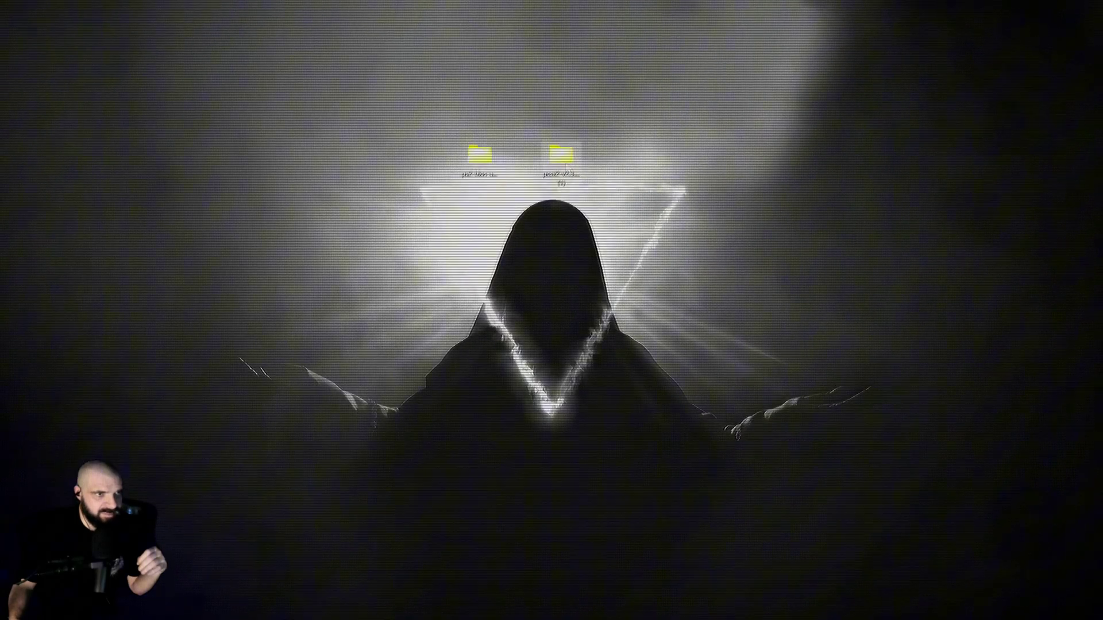
{"action": "double_click", "coordinate": [480, 153]}
{"action": "left_click", "coordinate": [613, 38]}
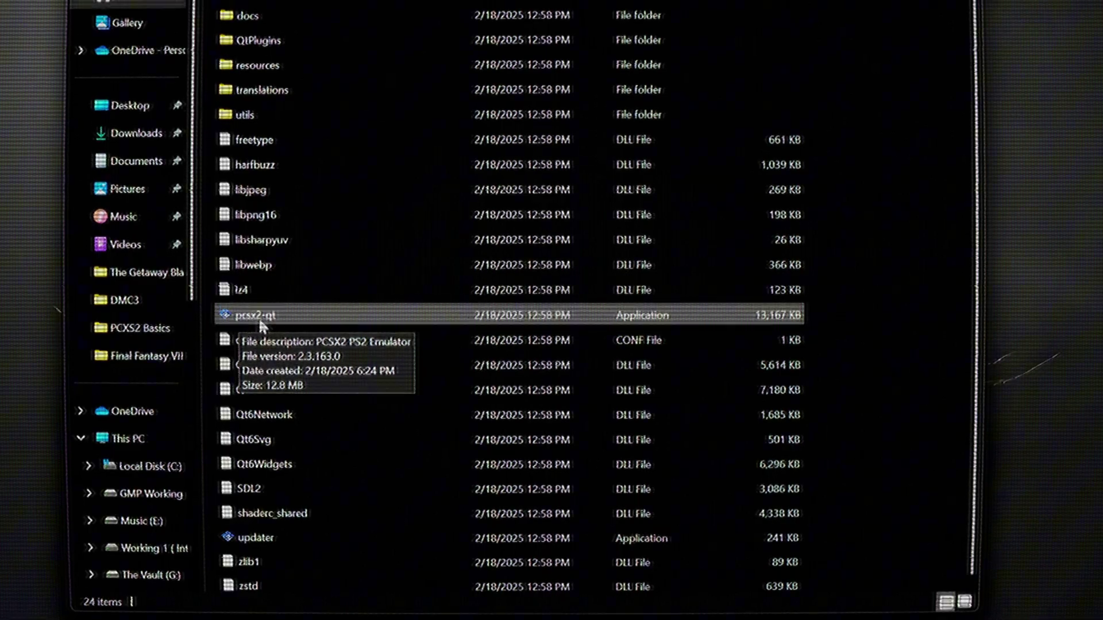
{"action": "double_click", "coordinate": [268, 321]}
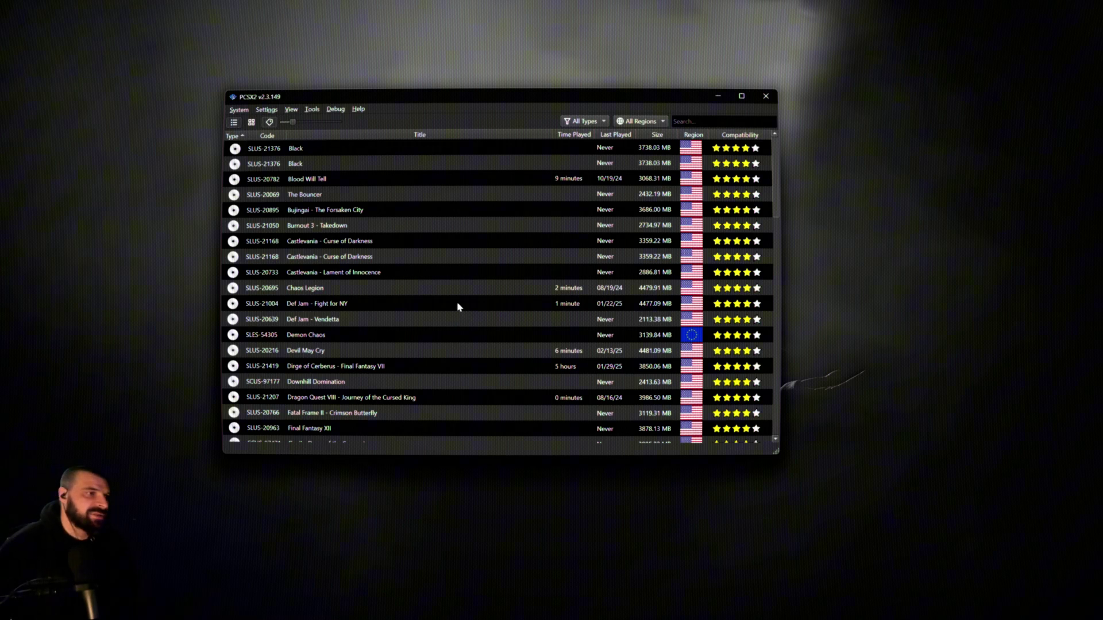
- Examine the Game List search directories and the folder chooser for excluded paths without choosing a folder
{"action": "left_click", "coordinate": [267, 110]}
{"action": "left_click", "coordinate": [280, 146]}
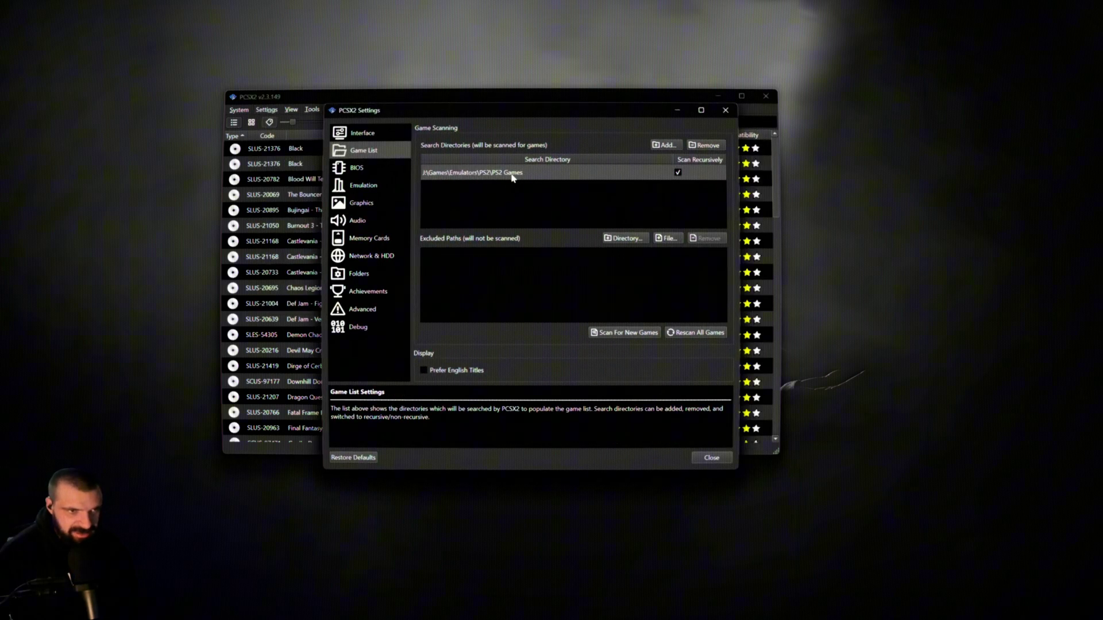
{"action": "left_click", "coordinate": [621, 240]}
{"action": "left_click", "coordinate": [916, 471]}
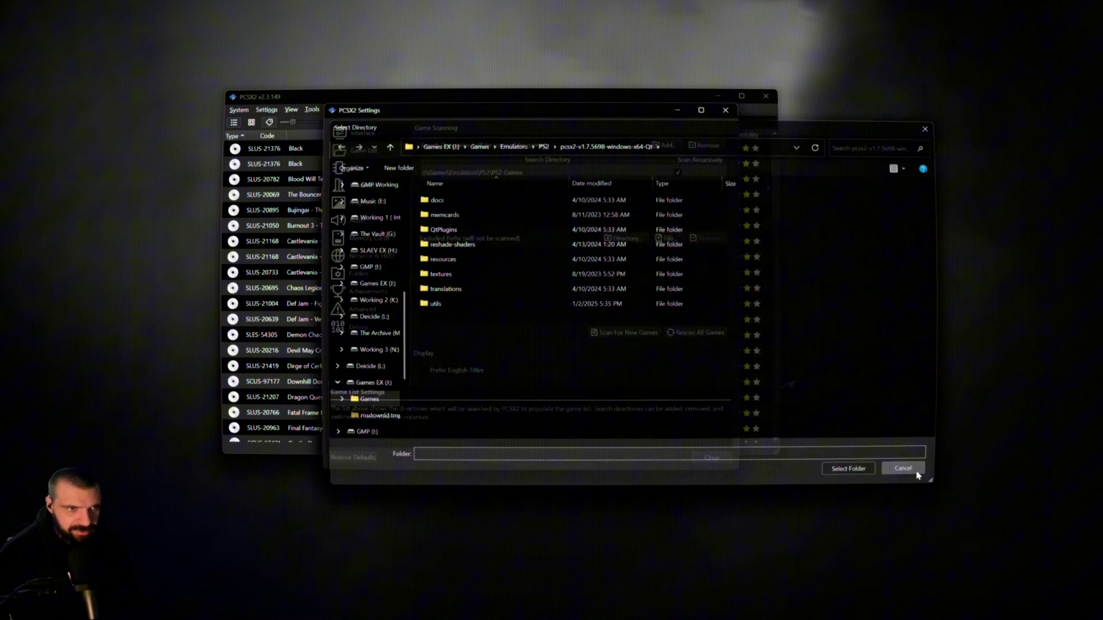
{"action": "left_click", "coordinate": [914, 468]}
- View the folder chooser for adding a game directory and cancel it
{"action": "left_click", "coordinate": [267, 110]}
{"action": "left_click", "coordinate": [291, 284]}
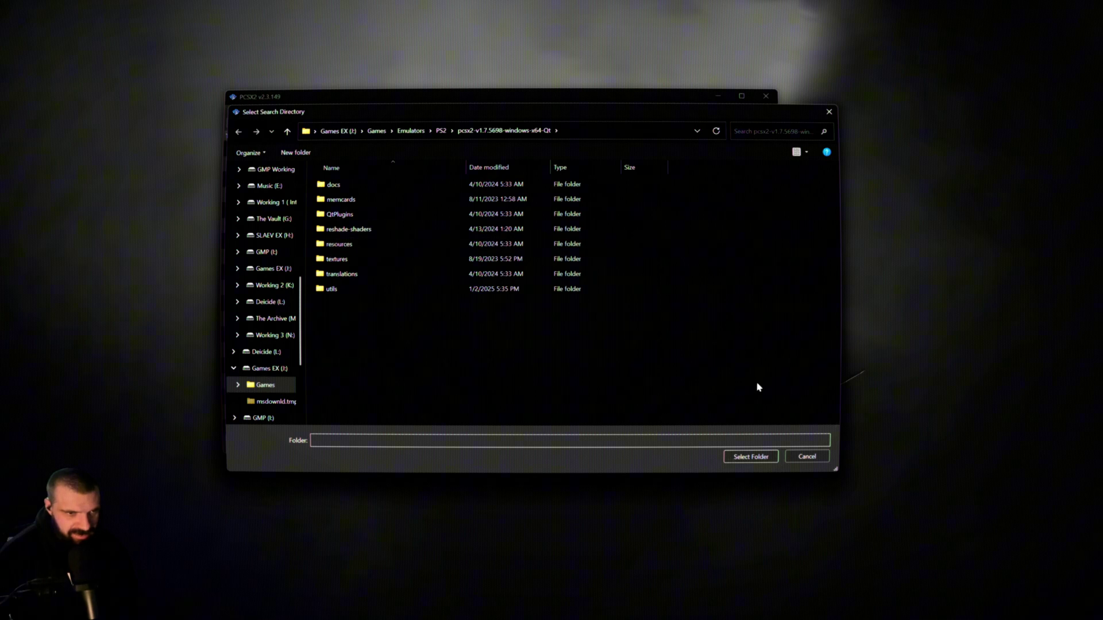
{"action": "left_click", "coordinate": [827, 457]}
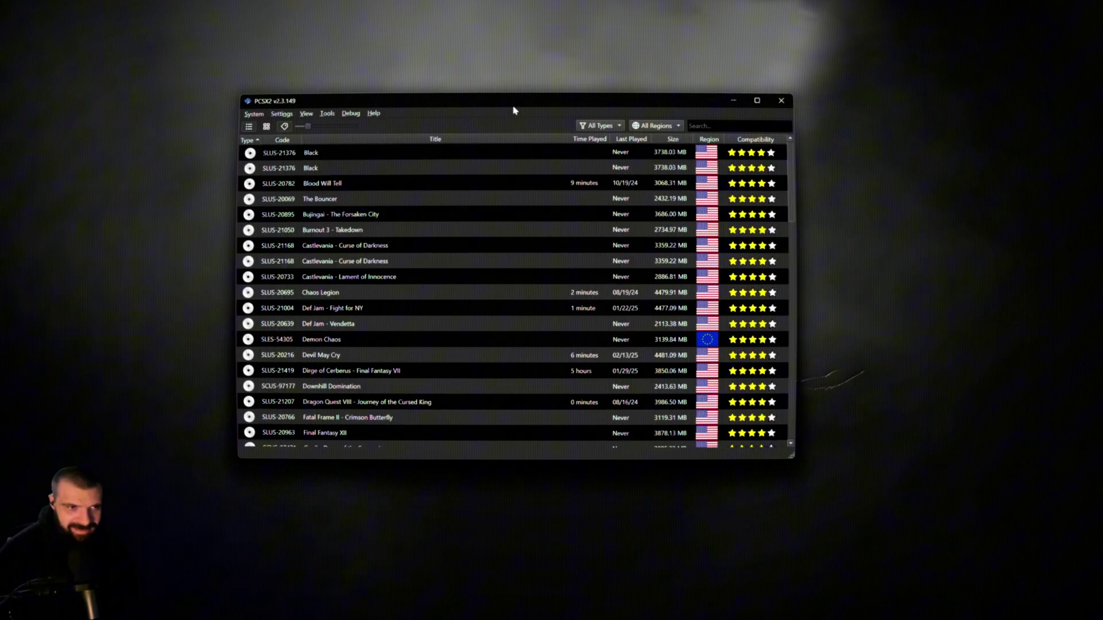
- Examine the BIOS directory and the list of BIOS images in the settings, and close the settings
{"action": "left_click", "coordinate": [280, 113]}
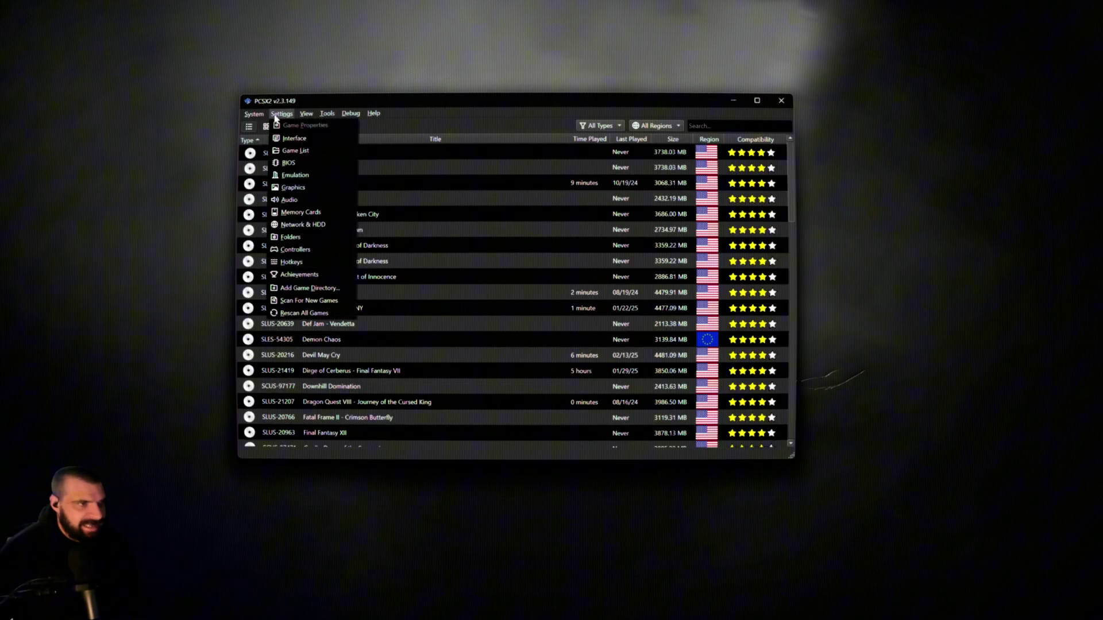
{"action": "left_click", "coordinate": [288, 163]}
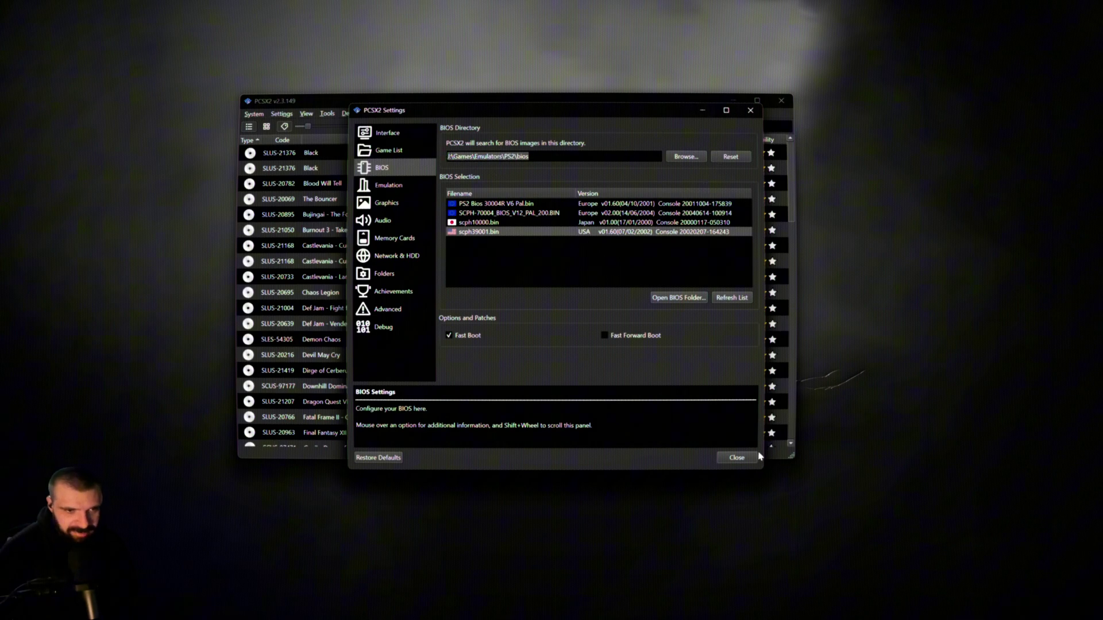
{"action": "left_click", "coordinate": [739, 458]}
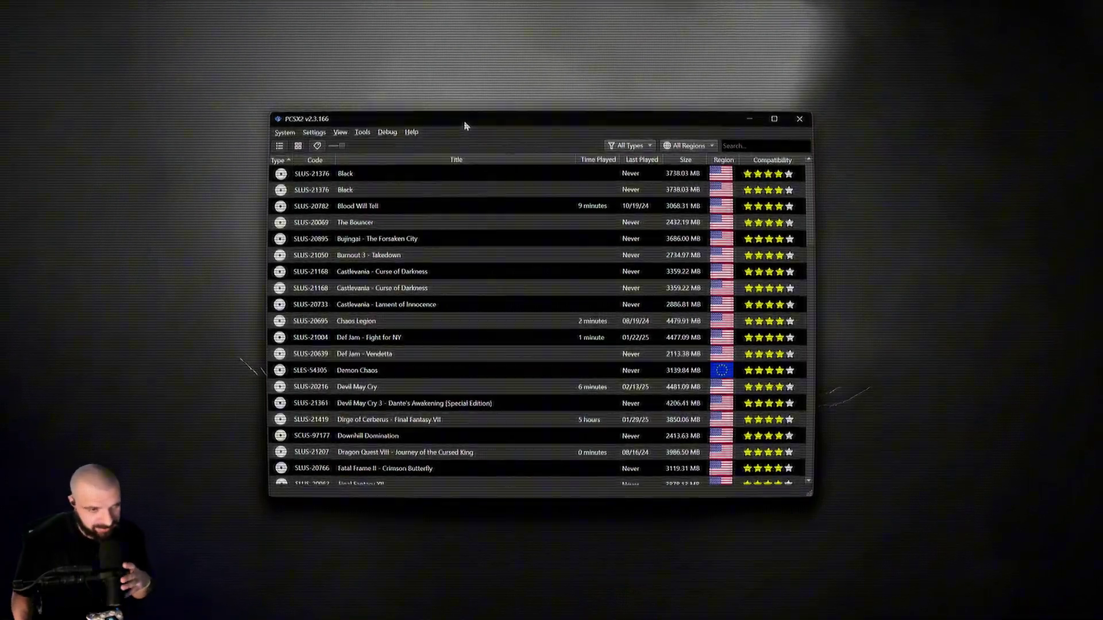
- Open the controller settings, check the enabled input sources, and display the Controller Port 1 bindings
{"action": "left_click", "coordinate": [314, 132]}
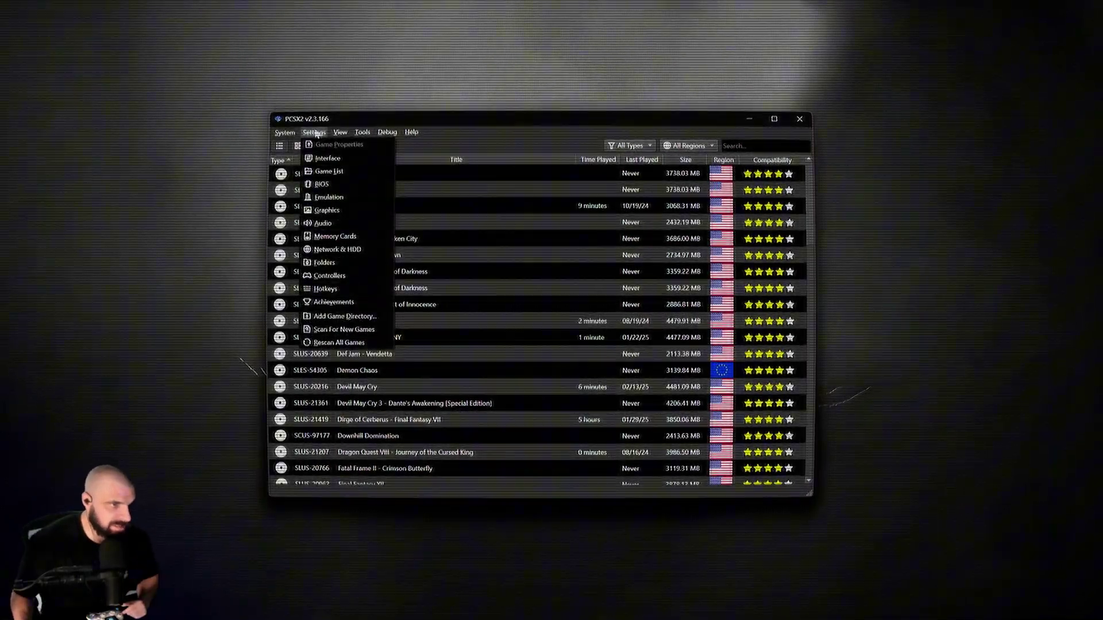
{"action": "left_click", "coordinate": [335, 279]}
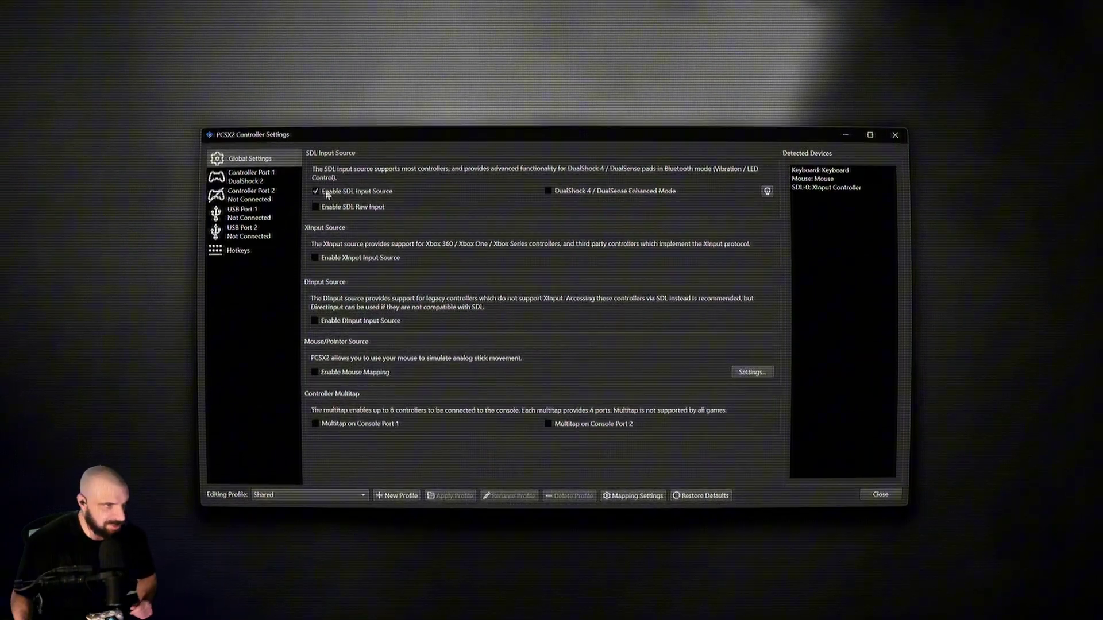
{"action": "left_click", "coordinate": [232, 177]}
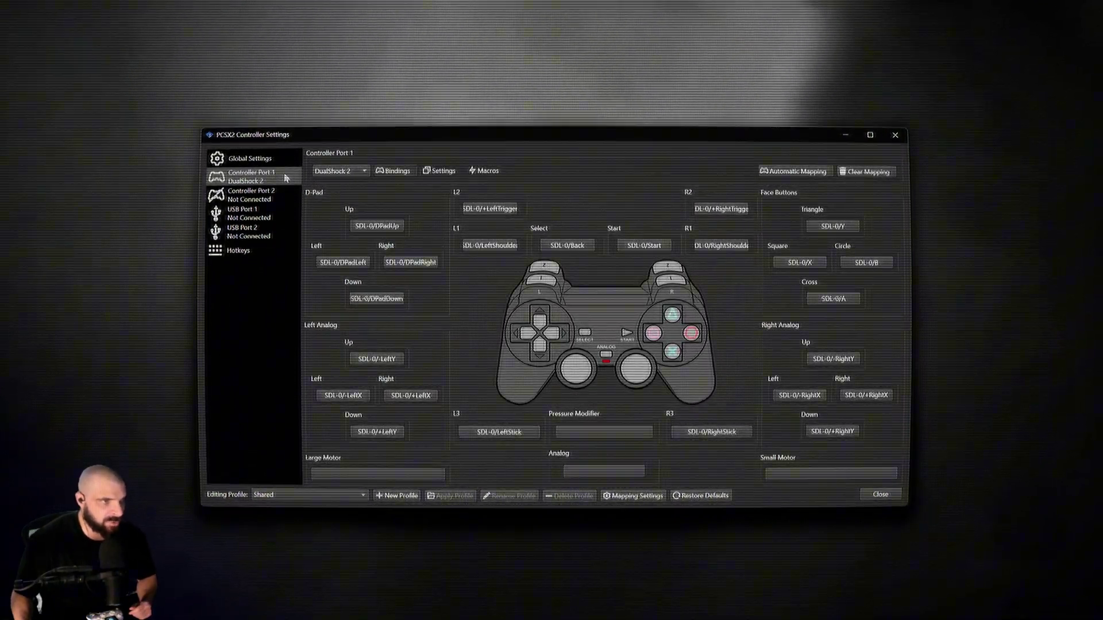
- Try the Guitar, Jogcon and Negcon controller types on Controller Port 1
{"action": "left_click", "coordinate": [352, 176]}
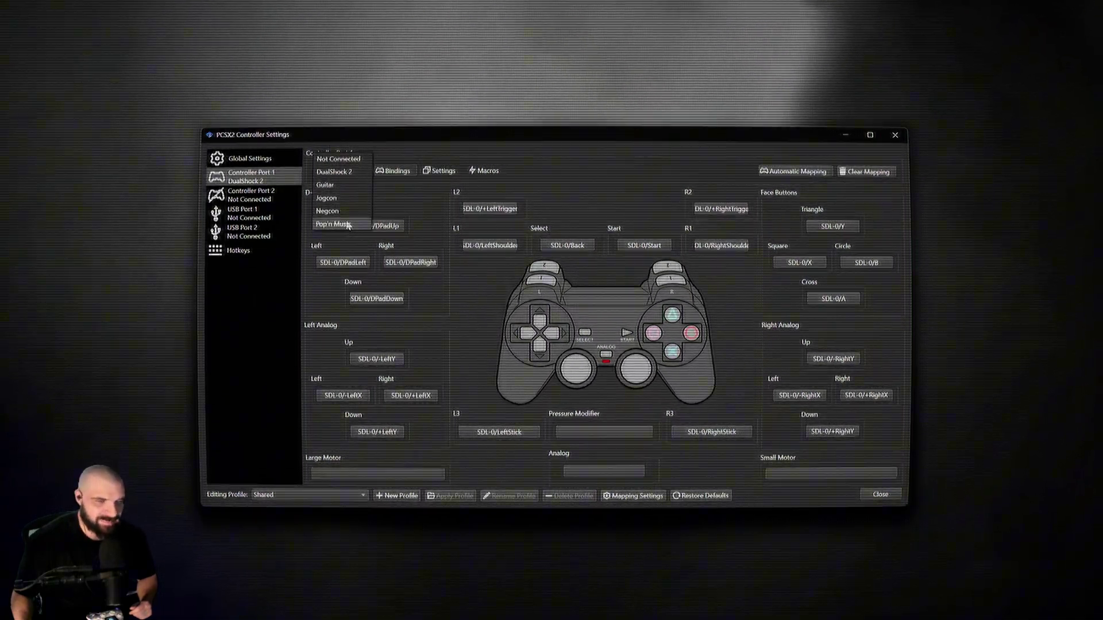
{"action": "left_click", "coordinate": [345, 185]}
{"action": "left_click", "coordinate": [342, 171]}
{"action": "left_click", "coordinate": [343, 184]}
{"action": "left_click", "coordinate": [343, 171]}
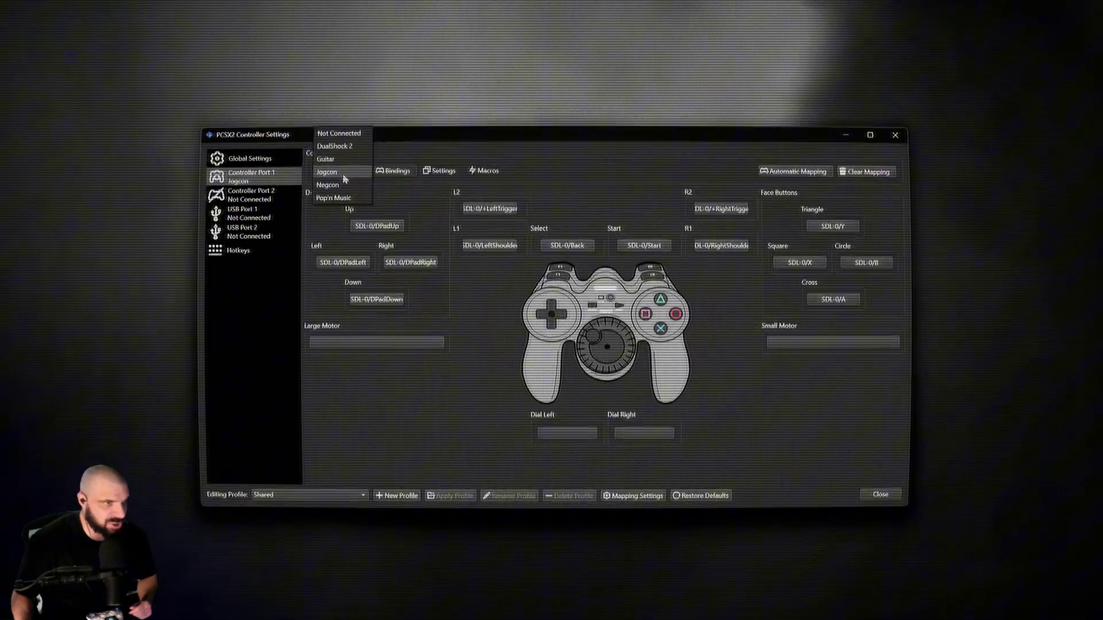
{"action": "left_click", "coordinate": [325, 177]}
{"action": "left_click", "coordinate": [324, 173]}
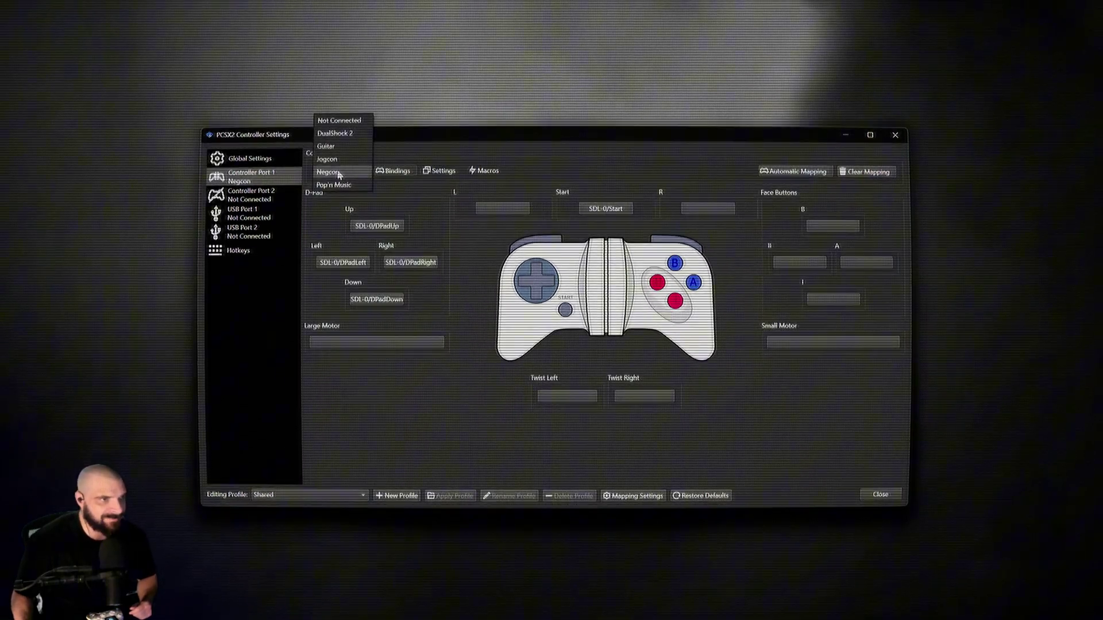
- Set the Controller Port 1 type to DualShock 2 and start rebinding the D-pad Down input
{"action": "left_click", "coordinate": [348, 135]}
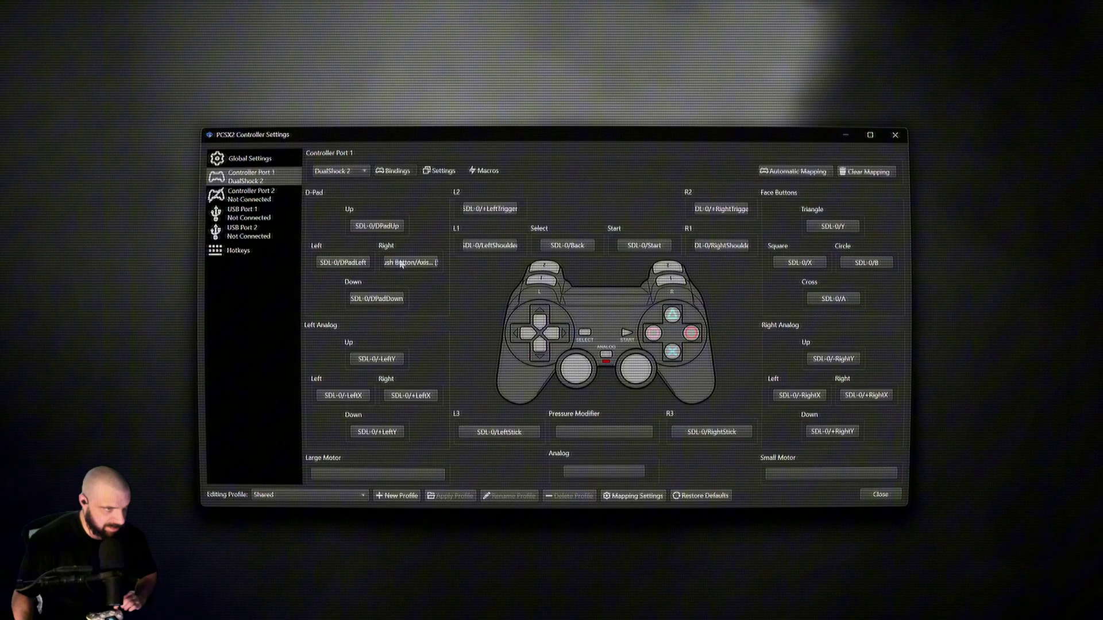
{"action": "left_click", "coordinate": [384, 302]}
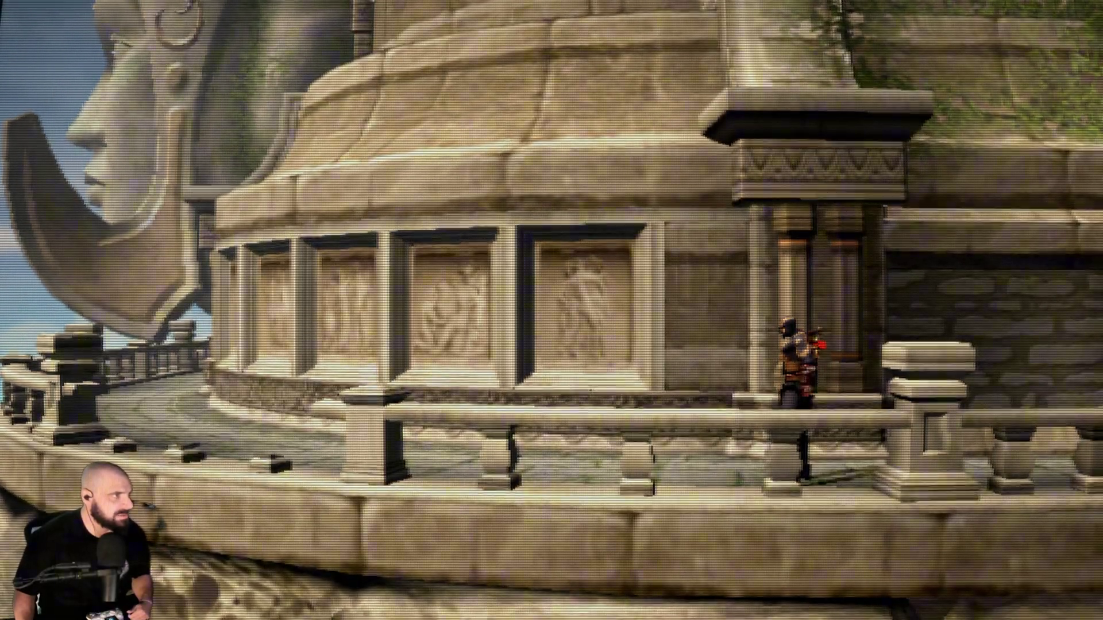
- Open the graphics settings over the running game and choose the Vulkan renderer with the default adapter
{"action": "key", "text": "ctrl+p"}
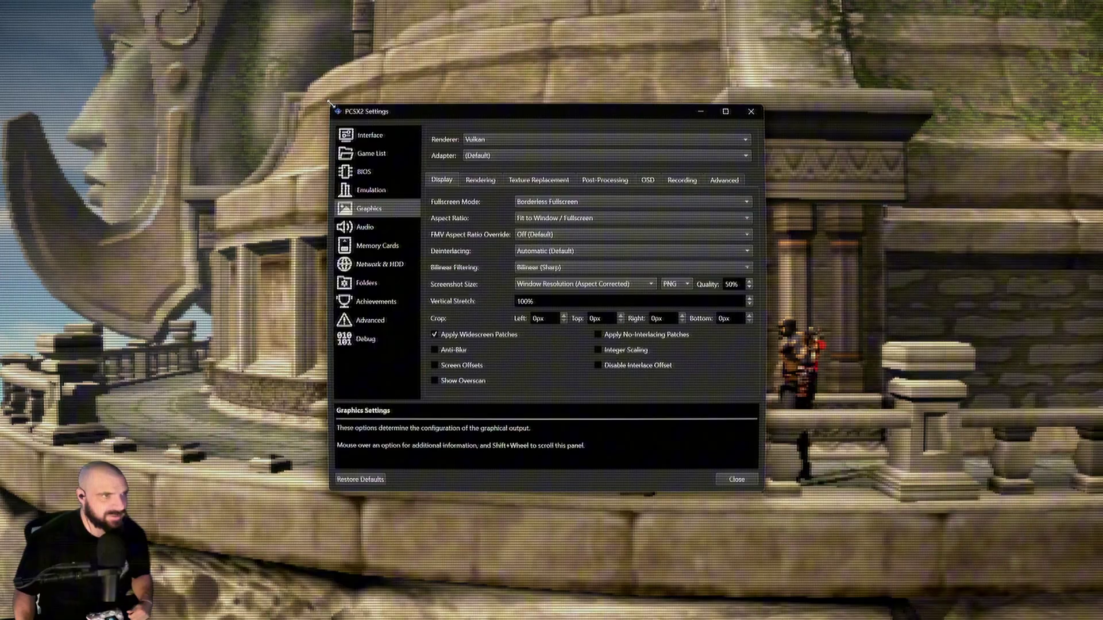
{"action": "left_click_drag", "start_coordinate": [331, 229], "coordinate": [350, 230]}
{"action": "left_click_drag", "start_coordinate": [391, 112], "coordinate": [338, 113]}
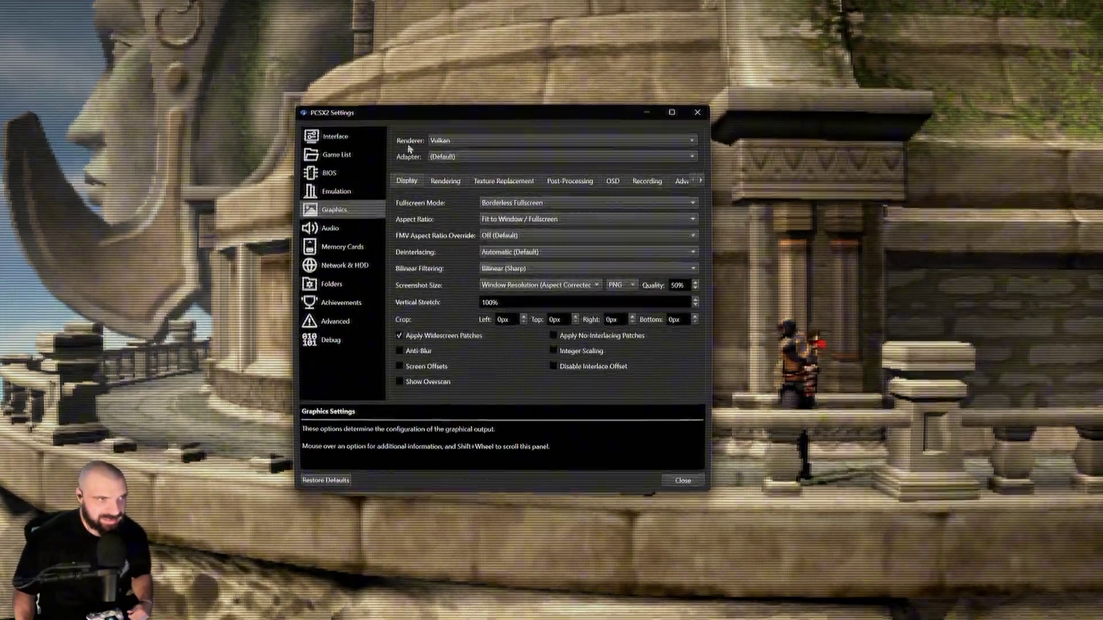
{"action": "left_click", "coordinate": [445, 142]}
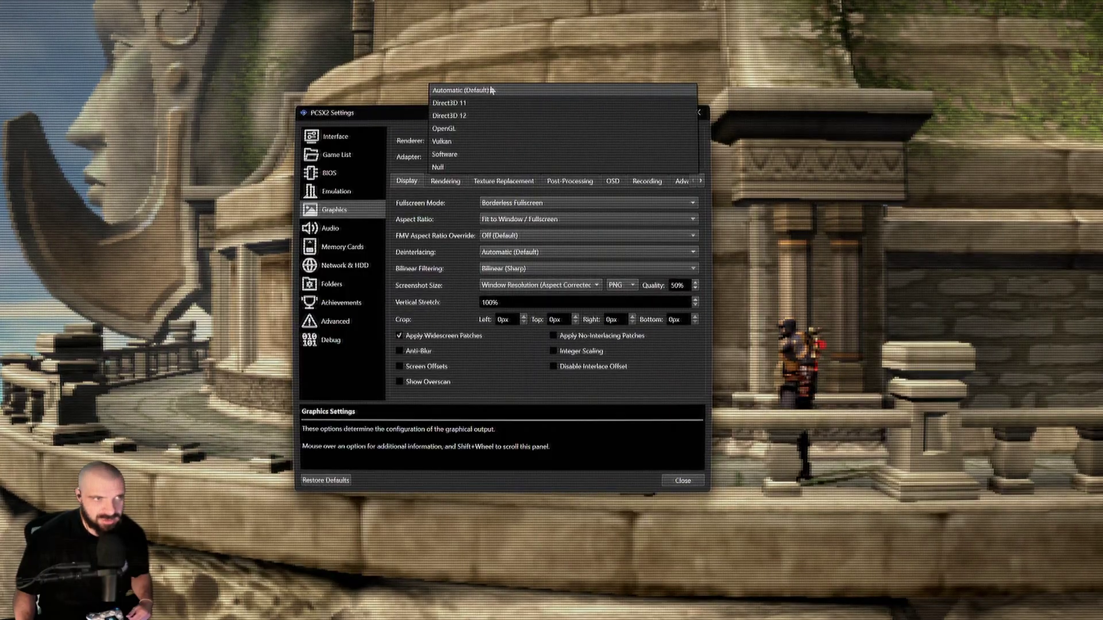
{"action": "left_click", "coordinate": [442, 141]}
{"action": "left_click", "coordinate": [436, 158]}
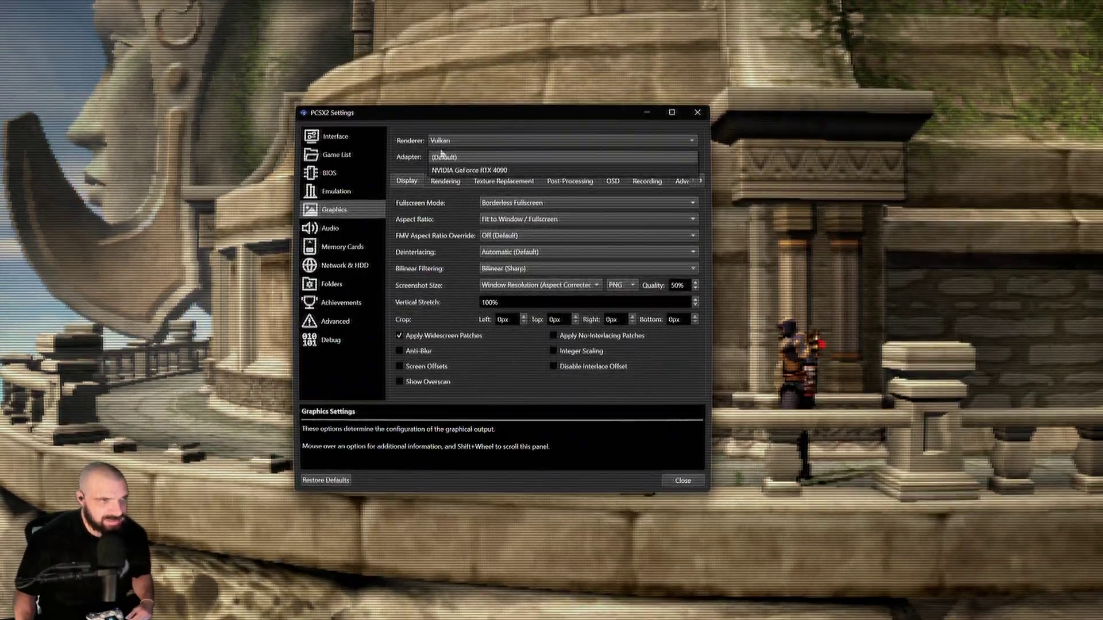
{"action": "left_click", "coordinate": [462, 157]}
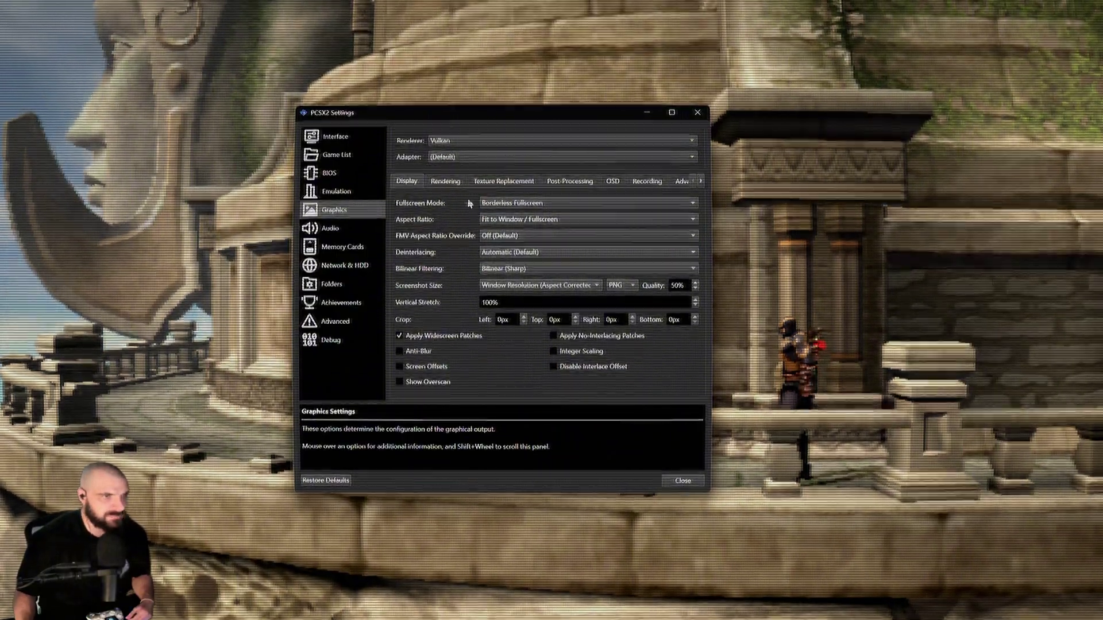
- Set the aspect ratio to Fit to Window / Fullscreen, try Bilinear (Smooth) filtering, and set bilinear filtering to None
{"action": "left_click", "coordinate": [516, 222]}
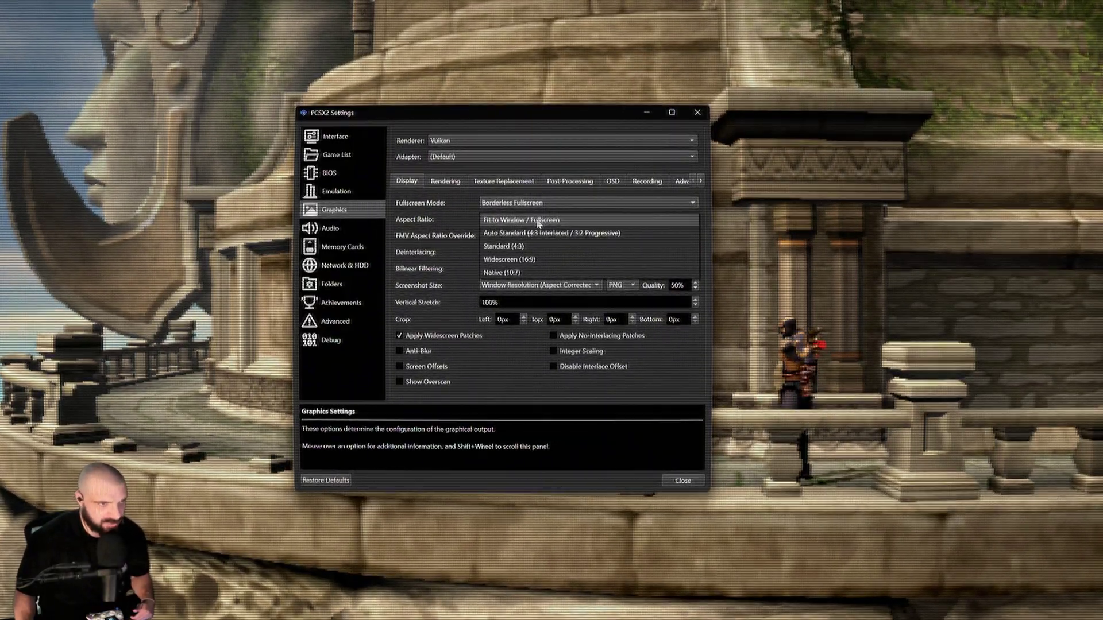
{"action": "left_click", "coordinate": [522, 224]}
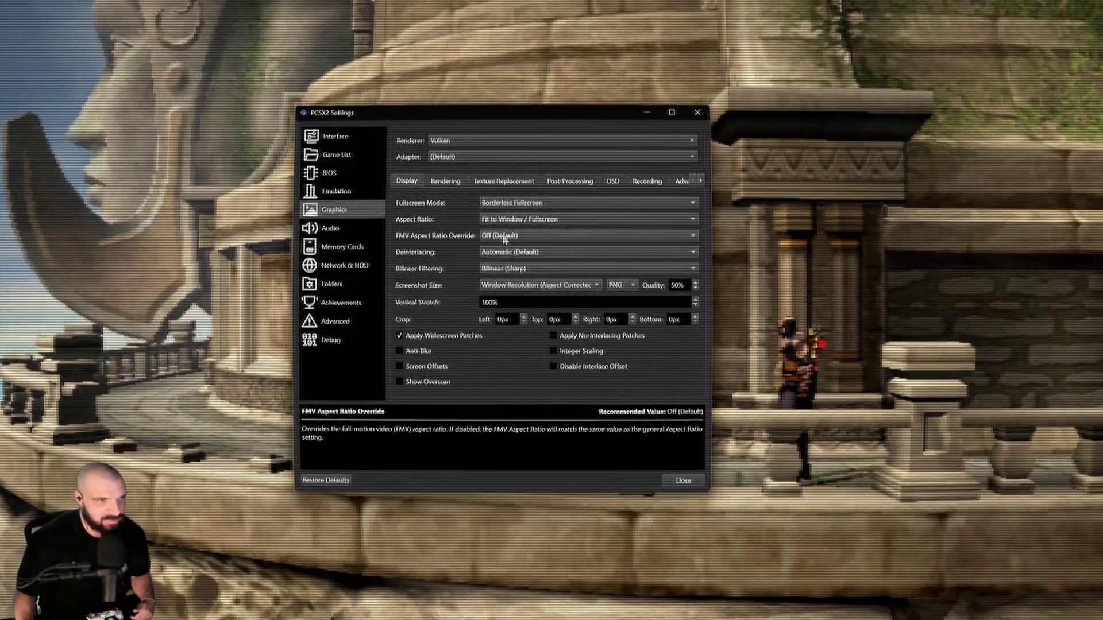
{"action": "left_click", "coordinate": [502, 275]}
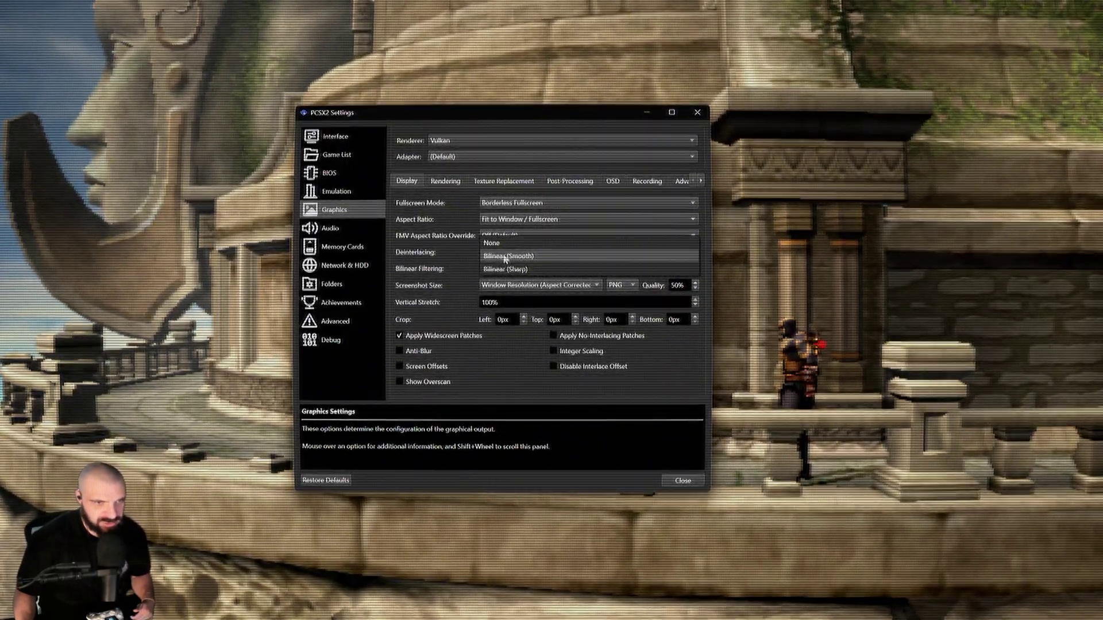
{"action": "left_click", "coordinate": [505, 259]}
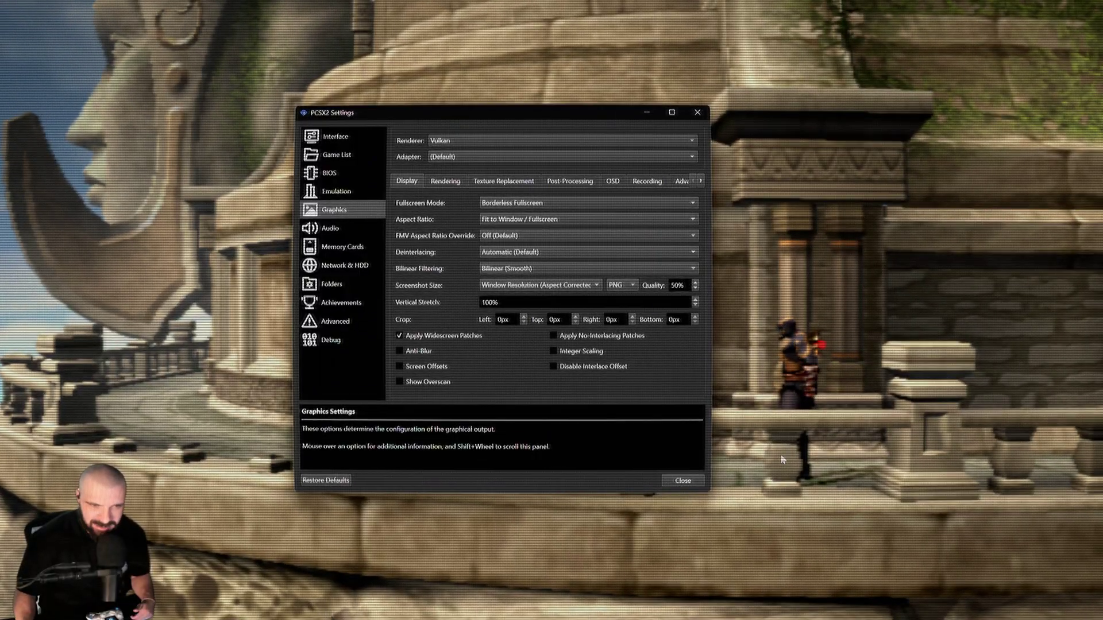
{"action": "left_click", "coordinate": [517, 269]}
{"action": "left_click", "coordinate": [498, 258]}
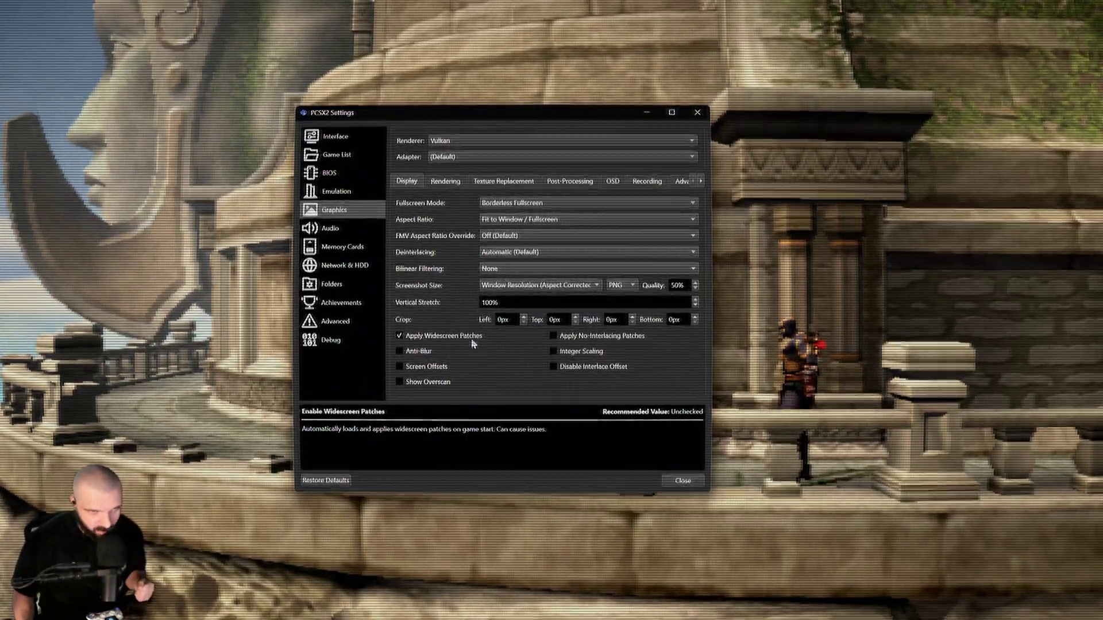
- Hide the settings window to view the running game, and bring the graphics settings back up
{"action": "left_click", "coordinate": [646, 112]}
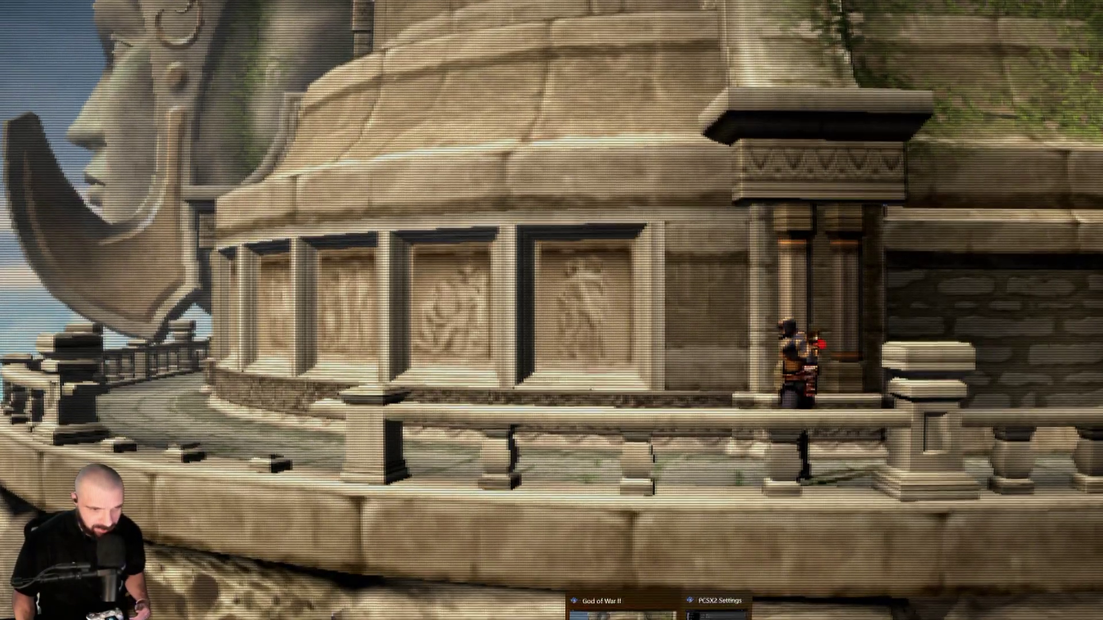
{"action": "left_click", "coordinate": [727, 599]}
{"action": "mouse_move", "coordinate": [404, 339]}
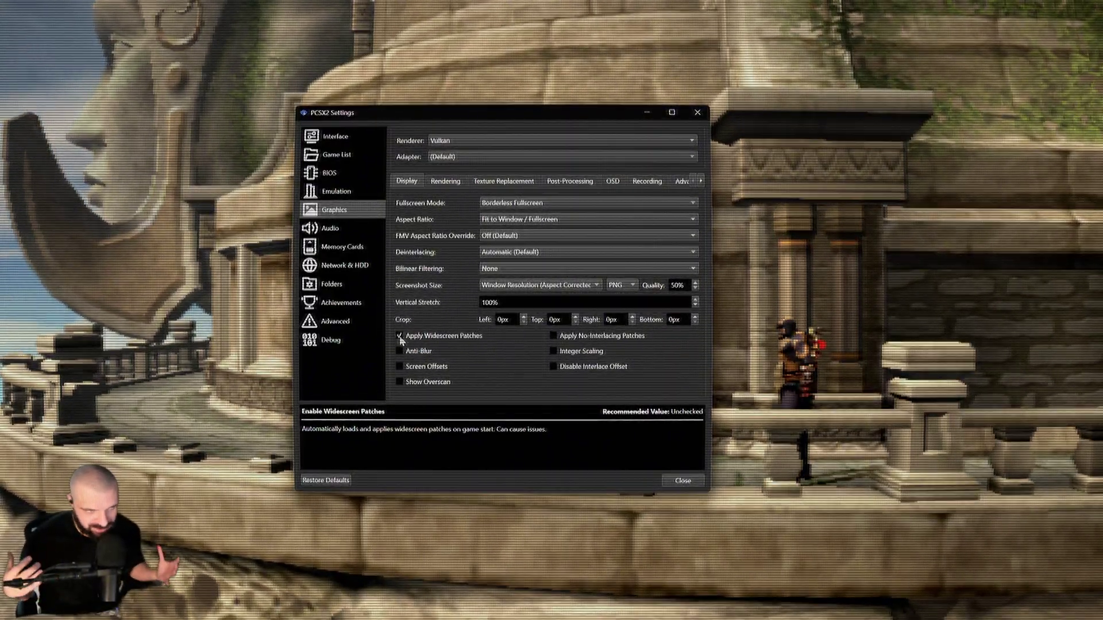
- Set the internal rendering resolution to 8x Native (~2880px/5K UHD)
{"action": "left_click", "coordinate": [440, 181]}
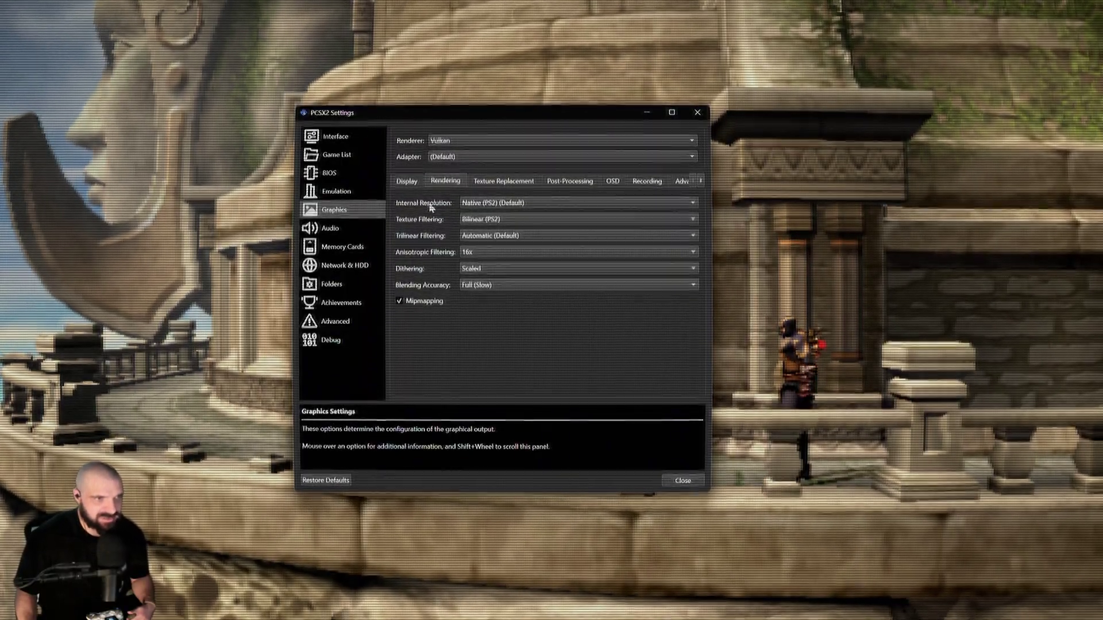
{"action": "left_click", "coordinate": [472, 205]}
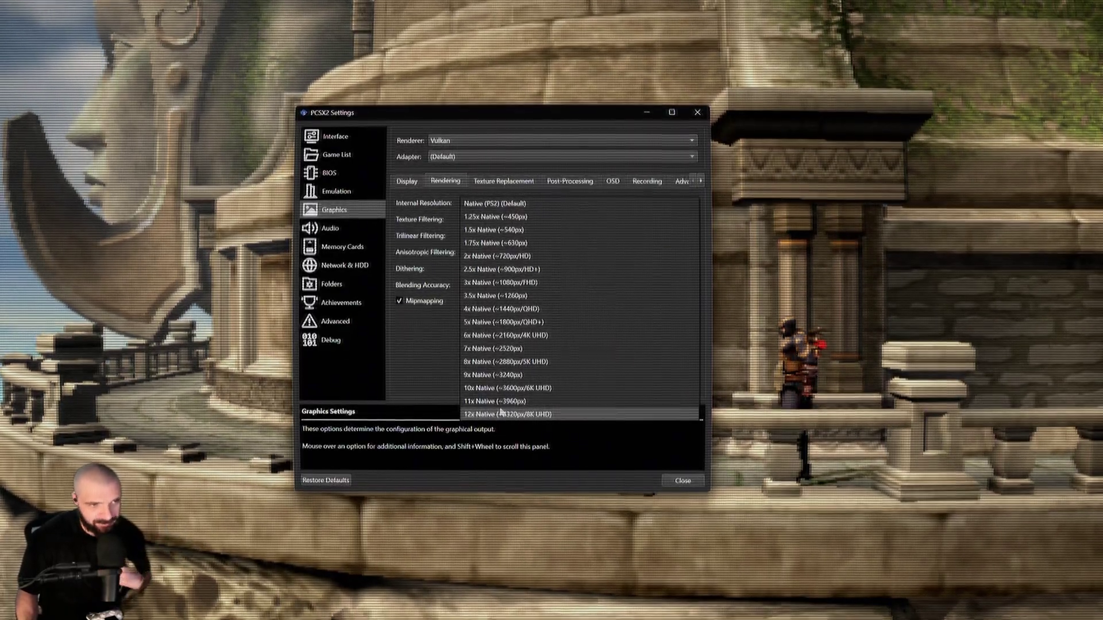
{"action": "left_click", "coordinate": [506, 361]}
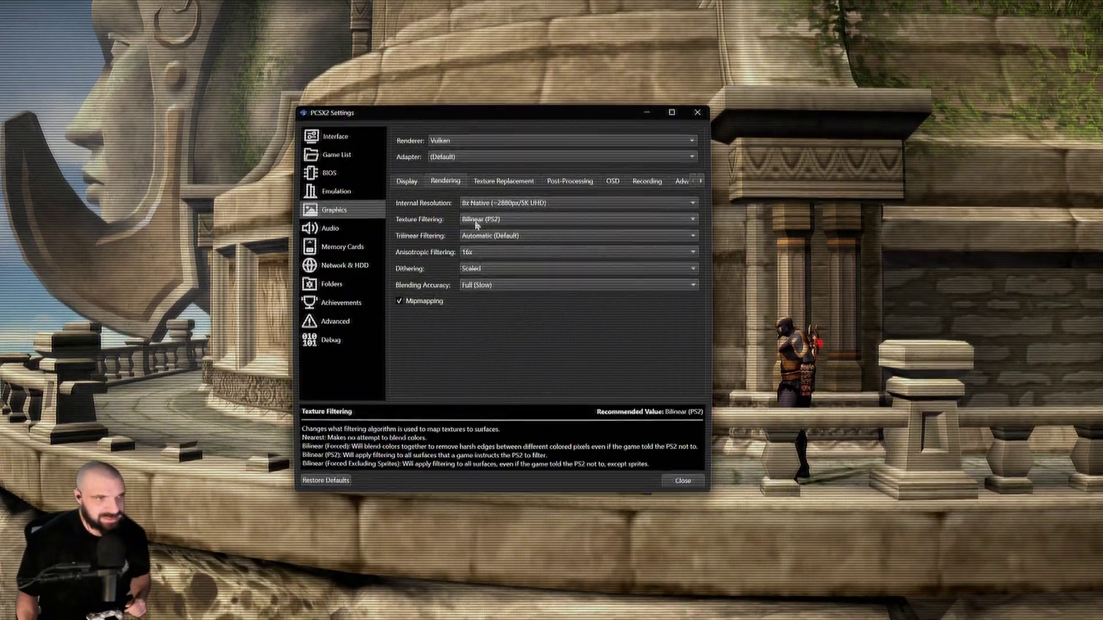
- Choose Bilinear (PS2) for texture filtering and 16x for anisotropic filtering
{"action": "left_click", "coordinate": [476, 222]}
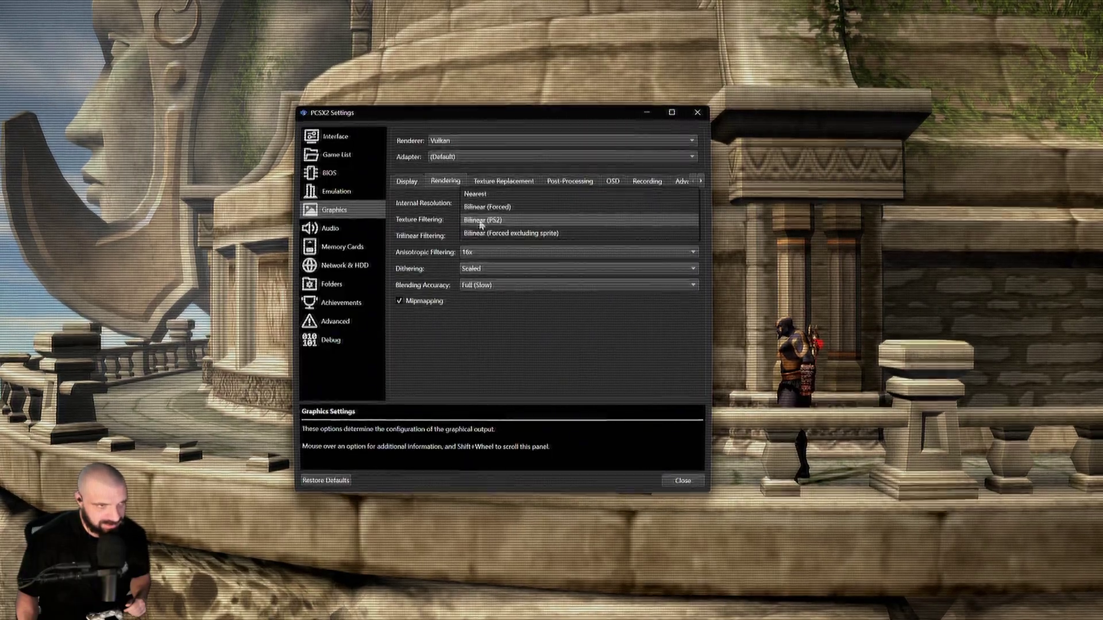
{"action": "left_click", "coordinate": [481, 221]}
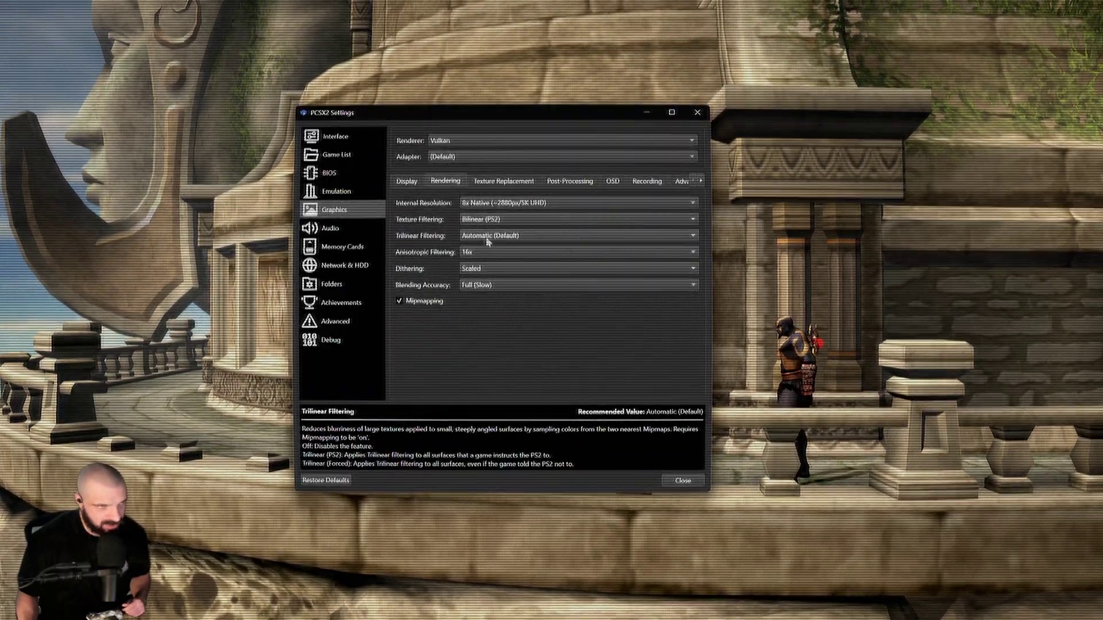
{"action": "left_click", "coordinate": [479, 253]}
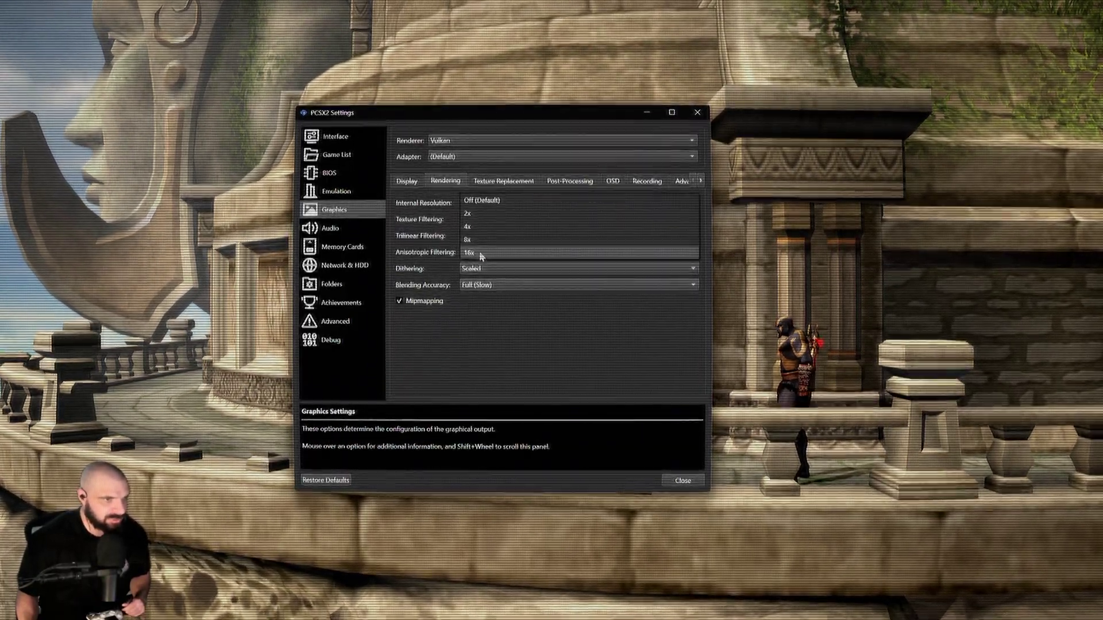
{"action": "left_click", "coordinate": [480, 253]}
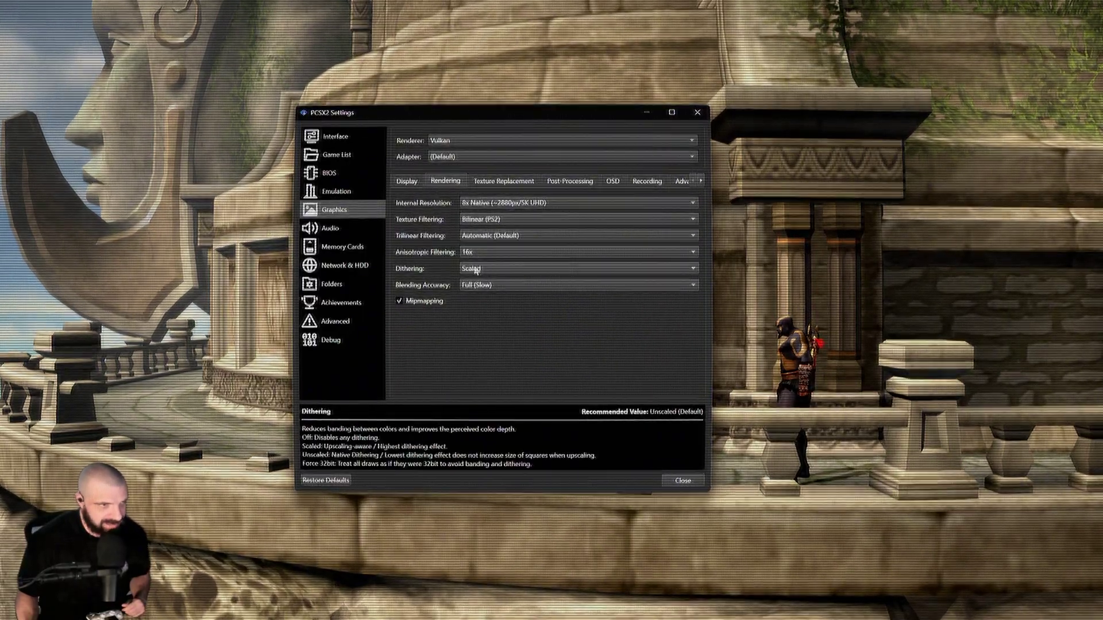
- Choose Scaled dithering and set the blending accuracy to Medium
{"action": "left_click", "coordinate": [474, 270]}
{"action": "left_click", "coordinate": [486, 275]}
{"action": "left_click", "coordinate": [478, 266]}
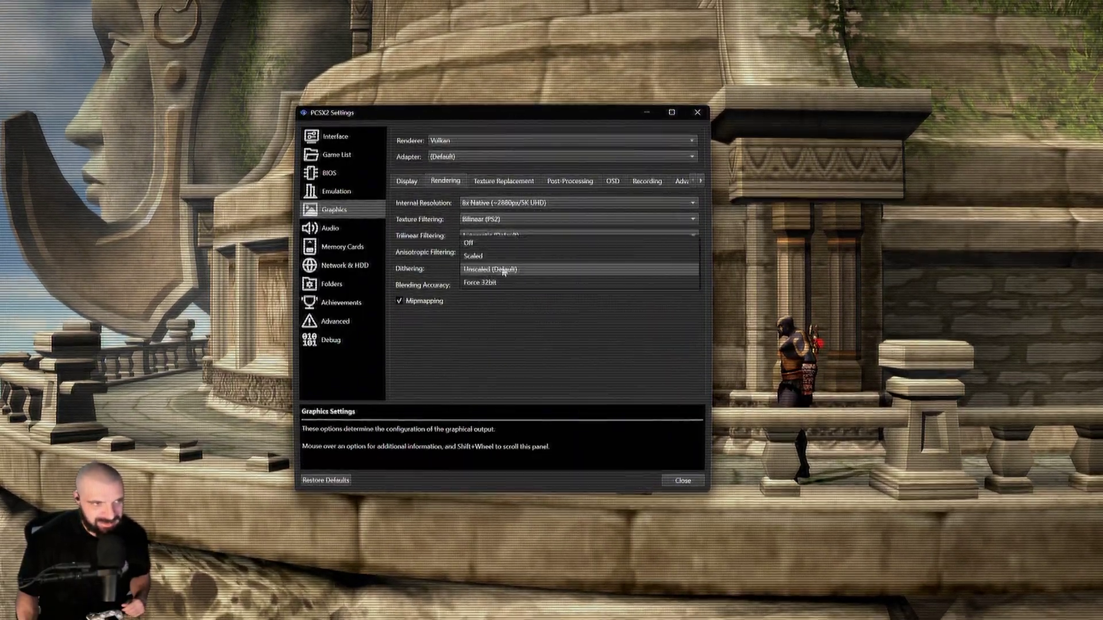
{"action": "left_click", "coordinate": [492, 264]}
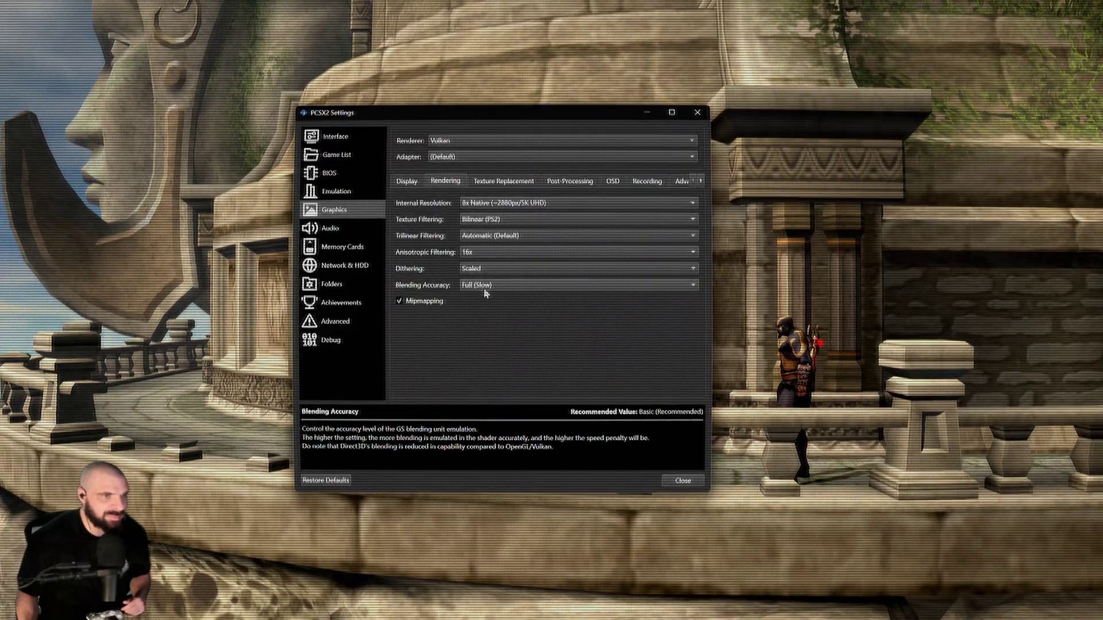
{"action": "left_click", "coordinate": [483, 285]}
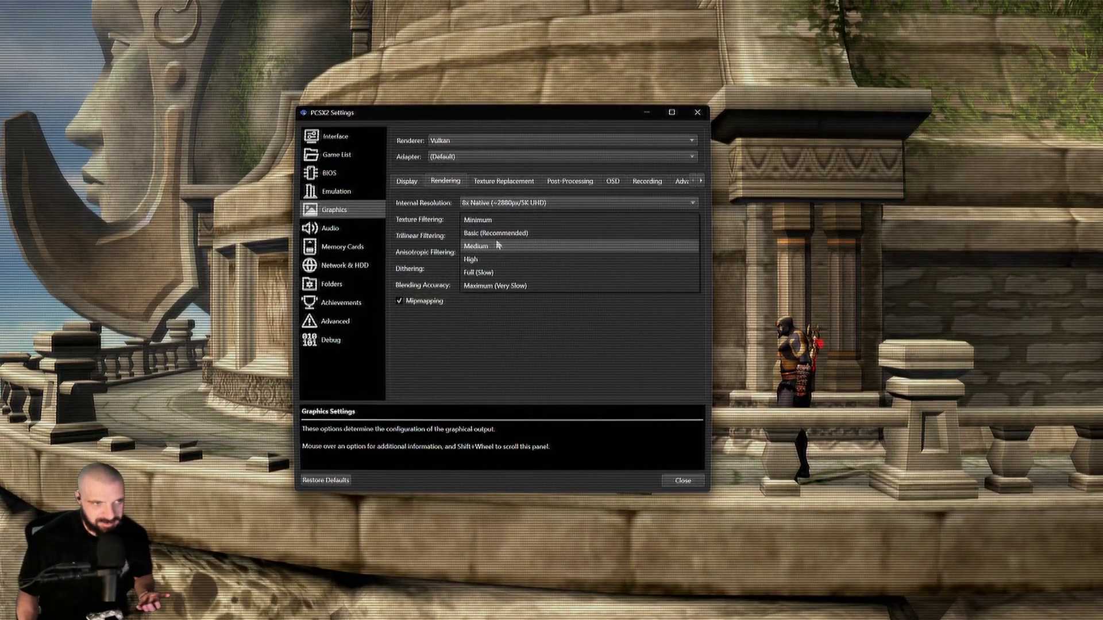
{"action": "left_click", "coordinate": [496, 246]}
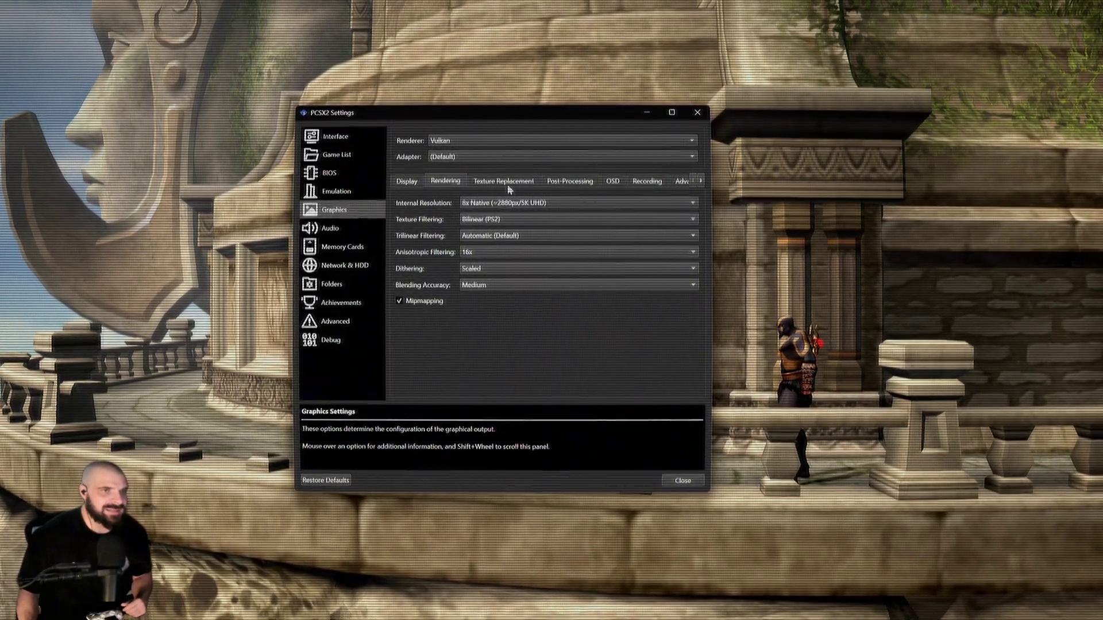
- Try the Load Textures option for texture replacement on the running game, and recheck the display and rendering settings
{"action": "left_click", "coordinate": [506, 182]}
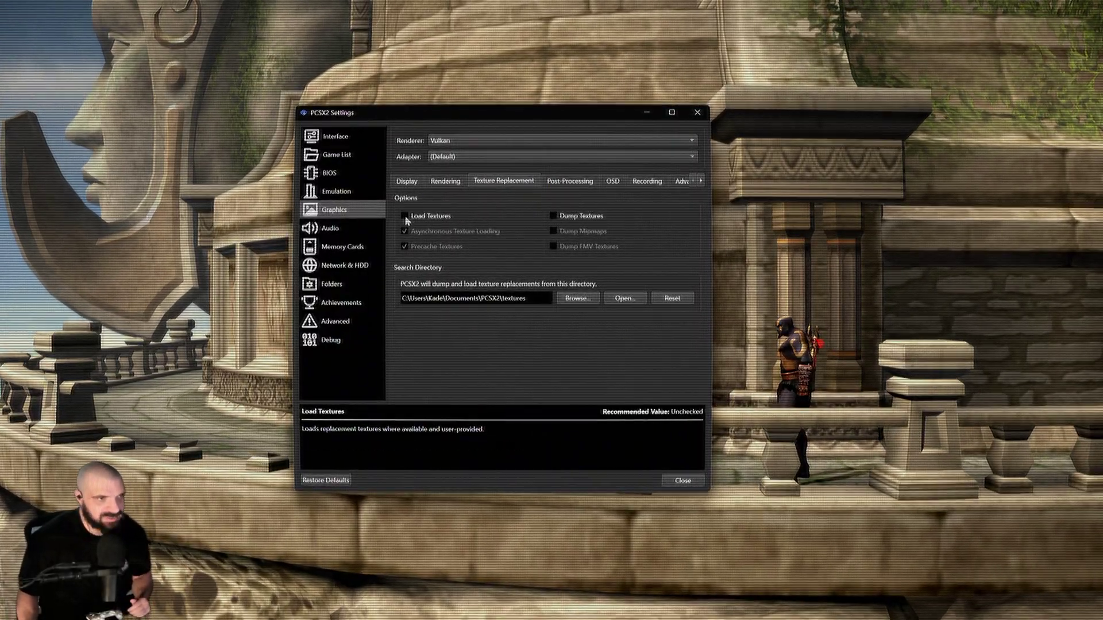
{"action": "left_click", "coordinate": [404, 216]}
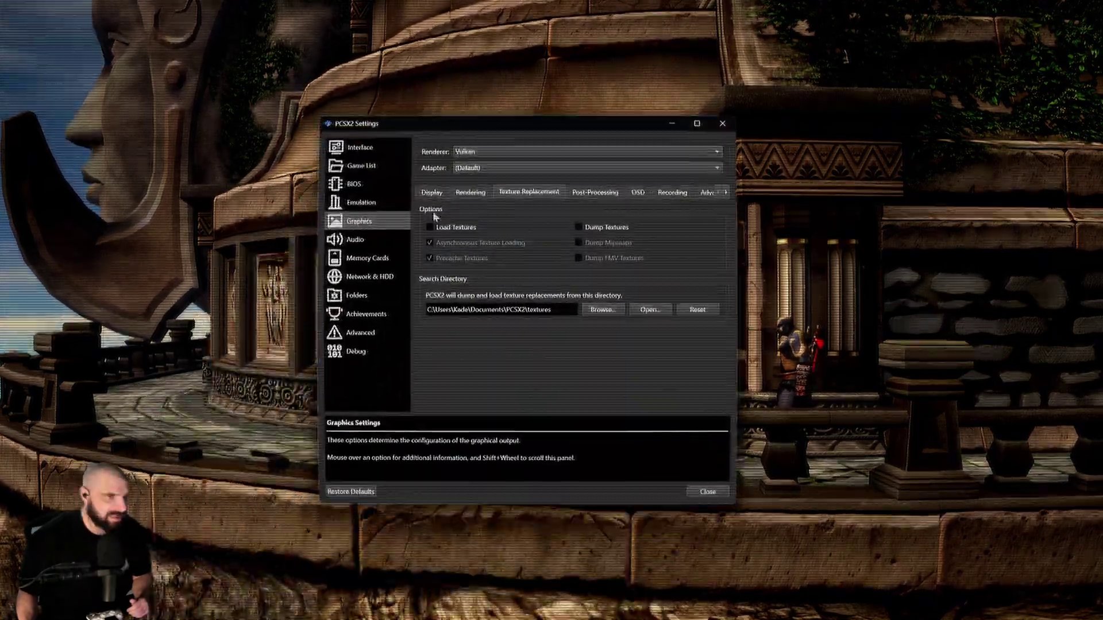
{"action": "left_click", "coordinate": [438, 197]}
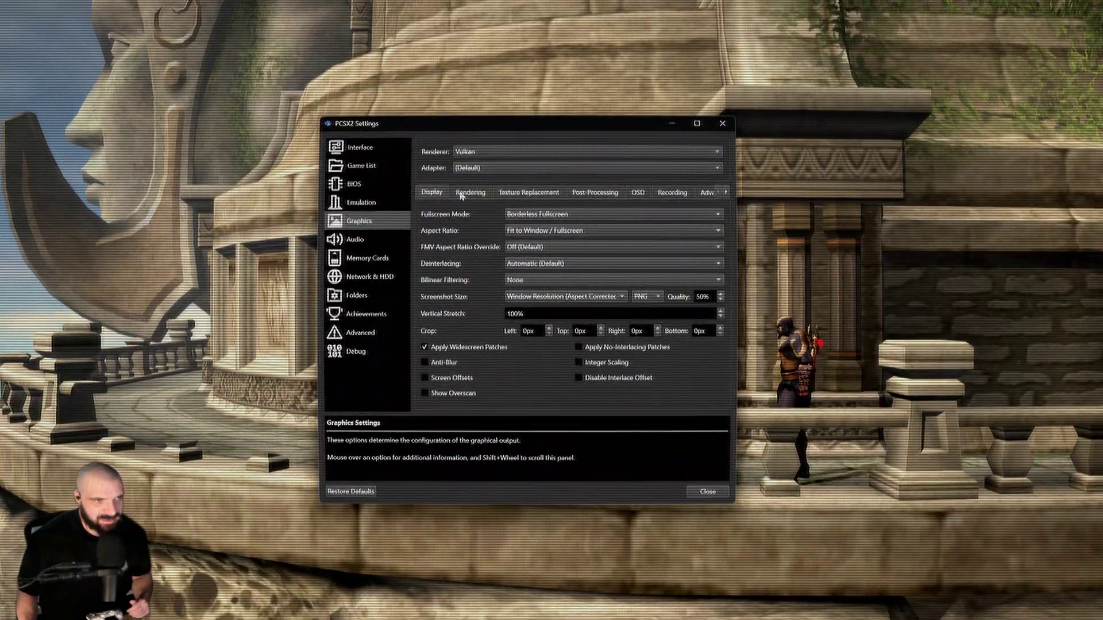
{"action": "left_click", "coordinate": [465, 189]}
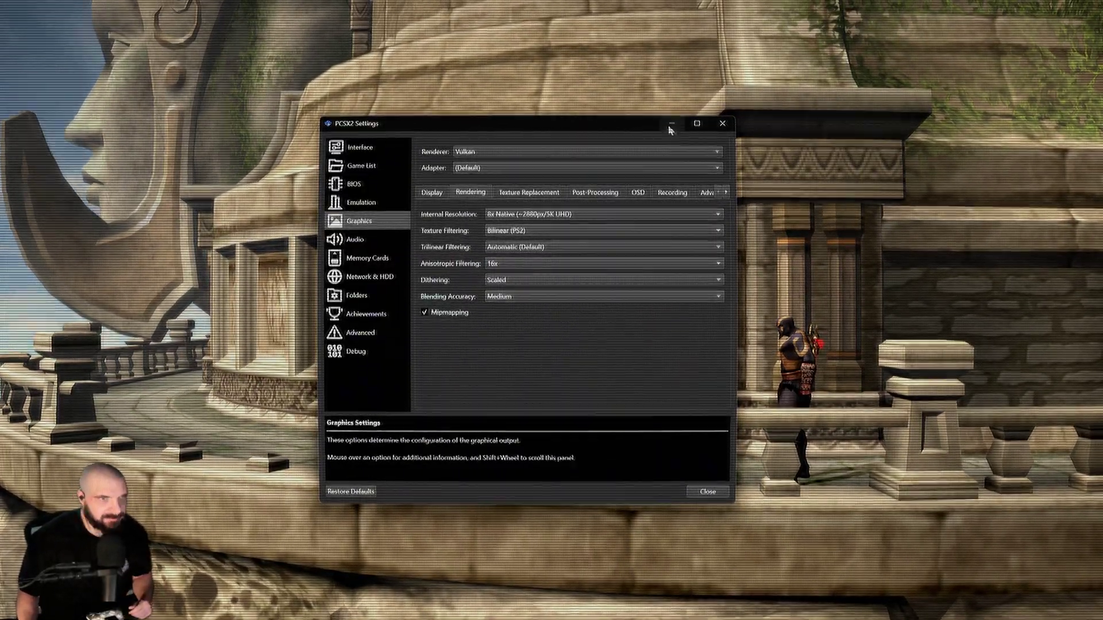
{"action": "left_click", "coordinate": [708, 491]}
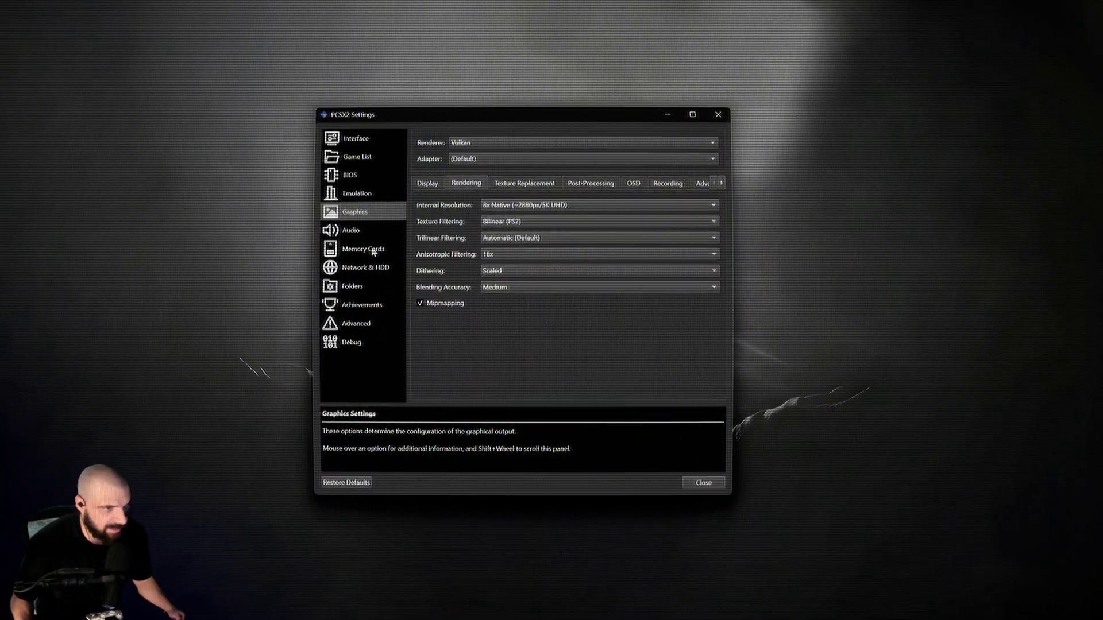
- Create a 32 MB memory card named Memory Card Demo and view its slot assignment options
{"action": "left_click", "coordinate": [374, 252]}
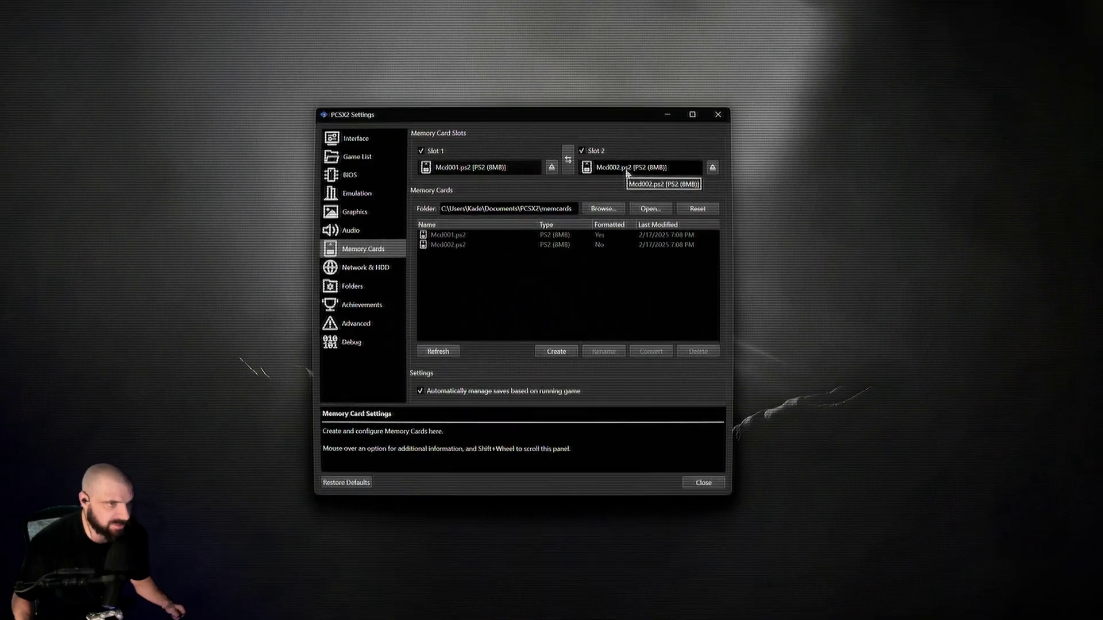
{"action": "left_click", "coordinate": [555, 352]}
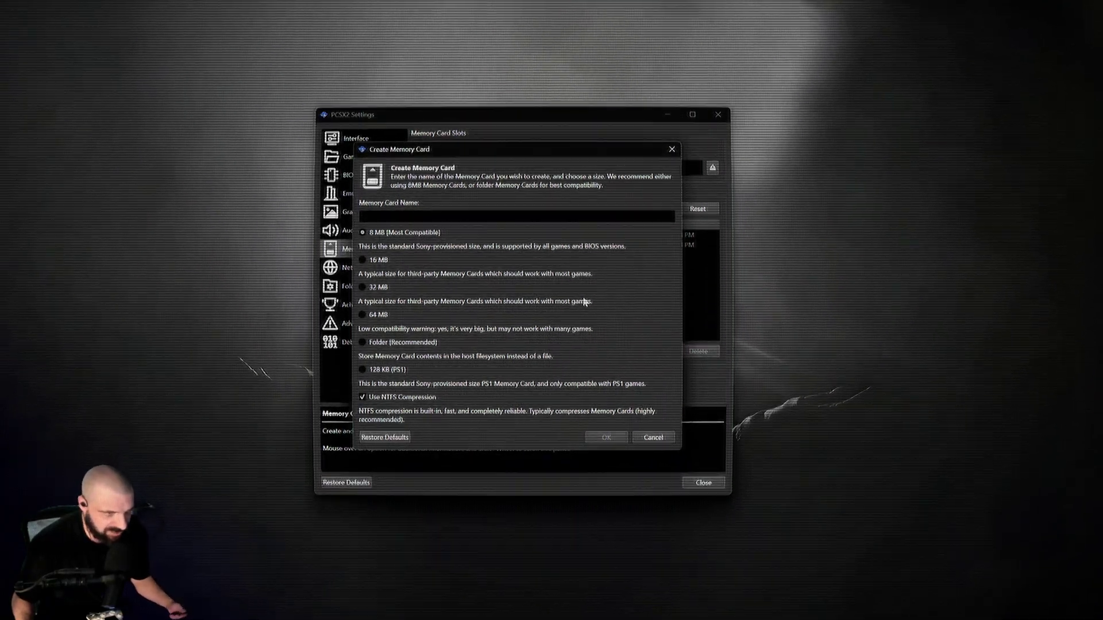
{"action": "type", "text": "Memory Card Demo"}
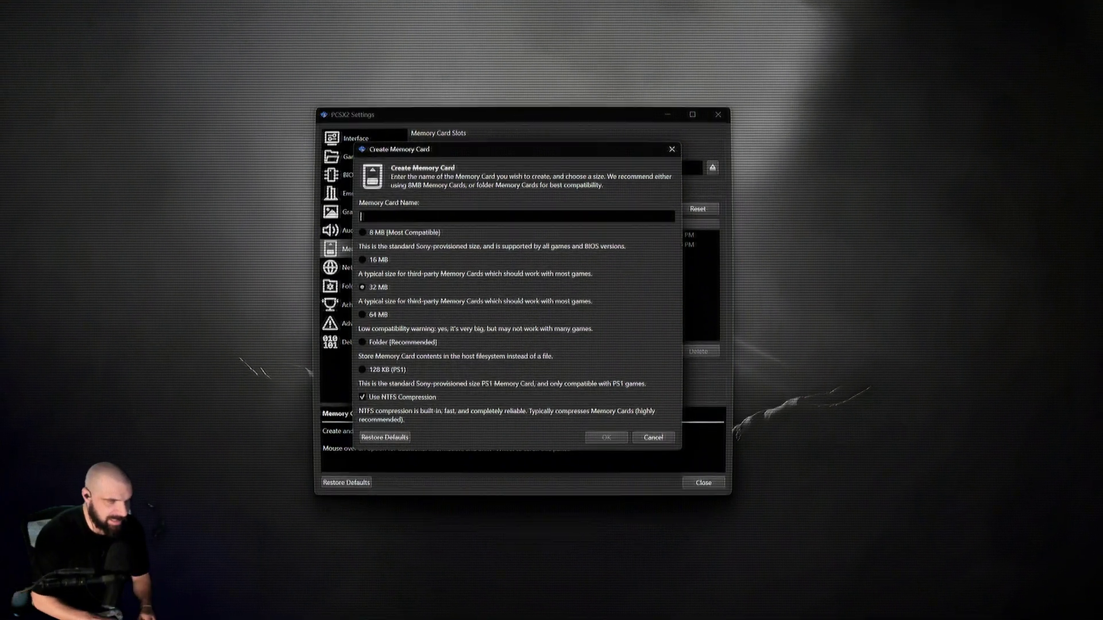
{"action": "left_click", "coordinate": [606, 437]}
{"action": "left_click", "coordinate": [575, 312]}
{"action": "left_click", "coordinate": [545, 255]}
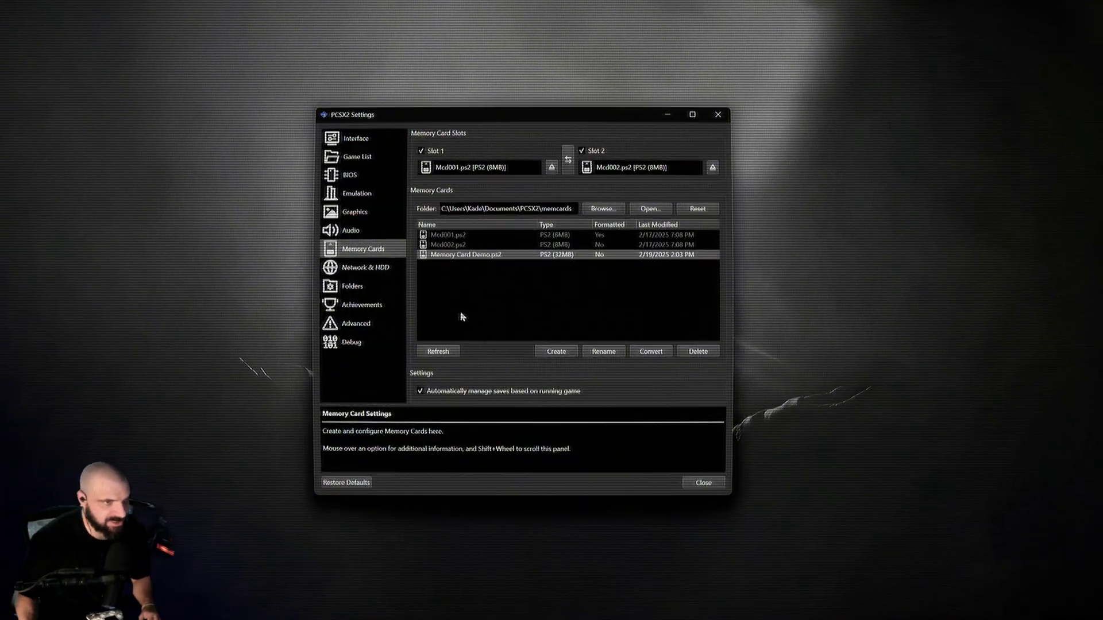
{"action": "right_click", "coordinate": [471, 257]}
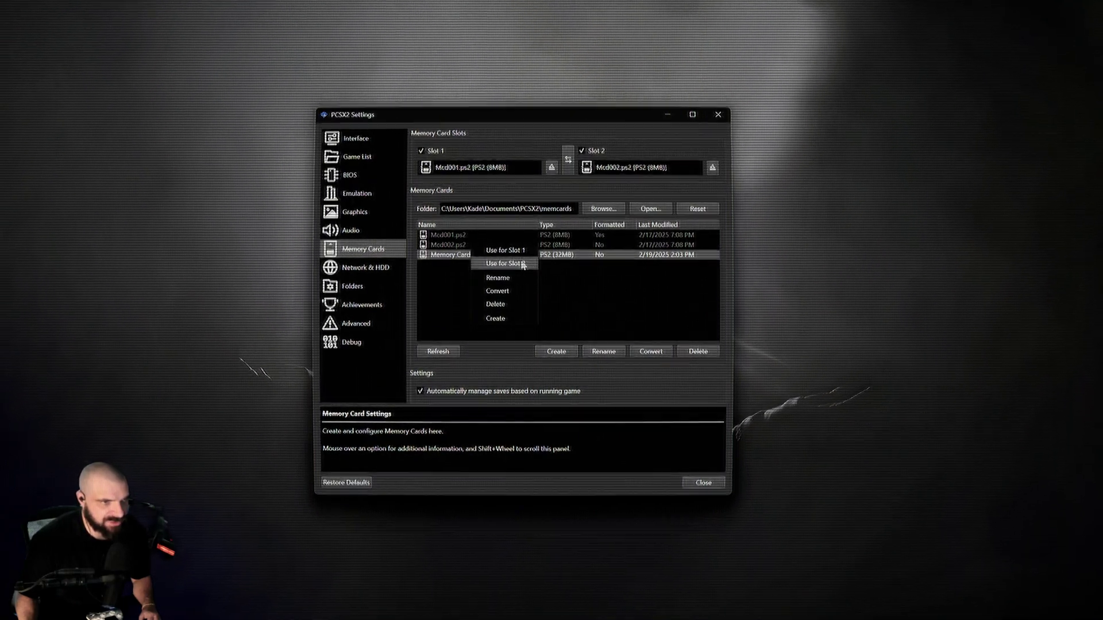
{"action": "left_click", "coordinate": [546, 295]}
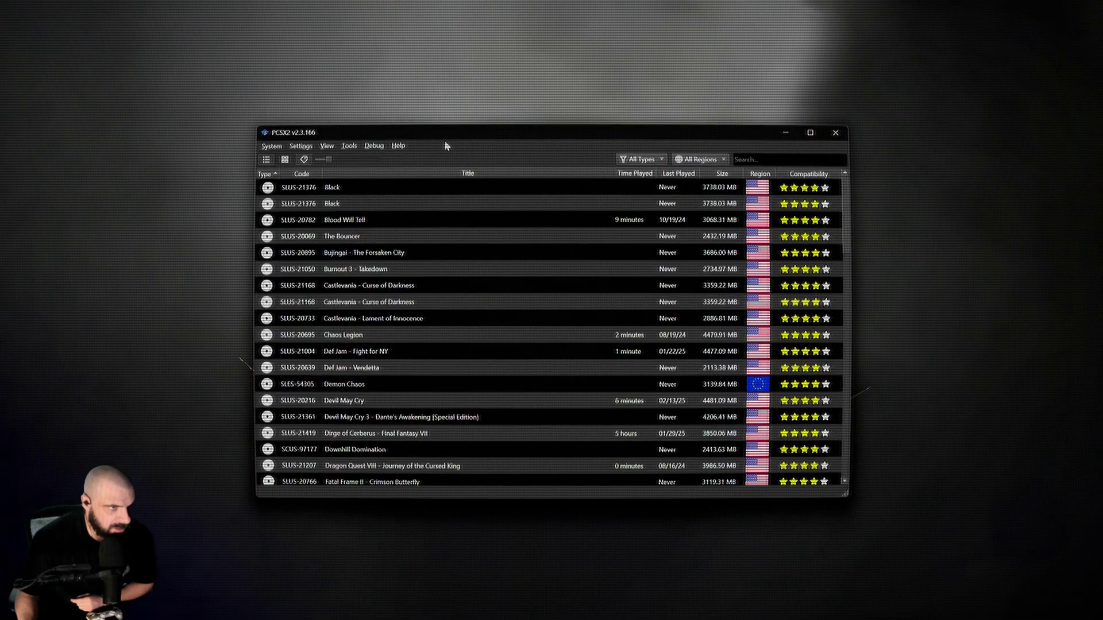
- Open the hotkey settings and examine the System, Save States and Graphics key bindings
{"action": "left_click", "coordinate": [301, 146]}
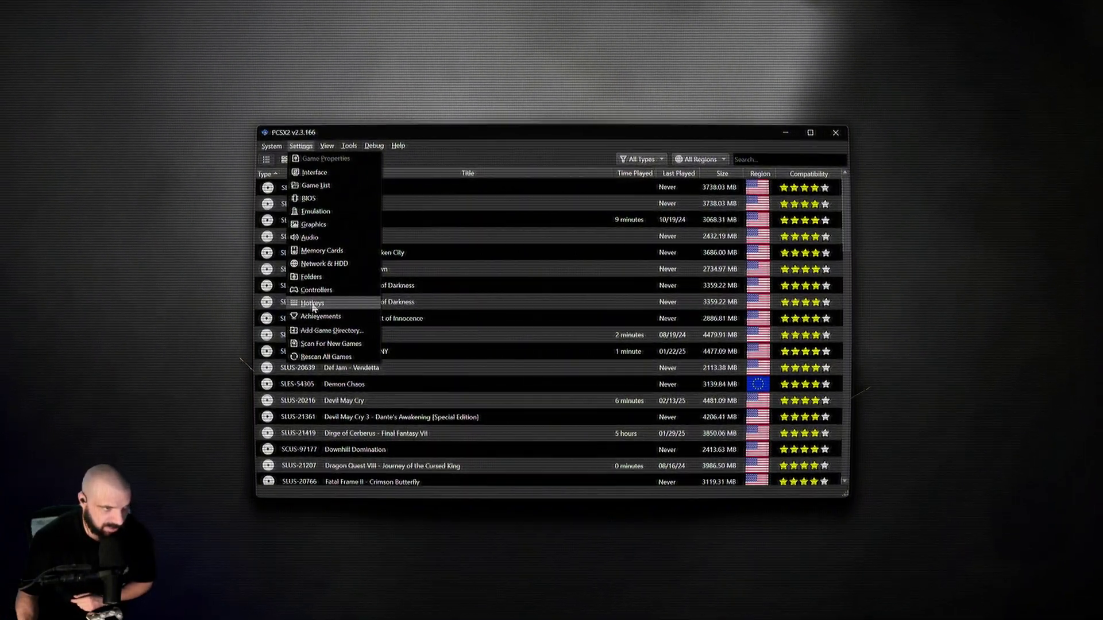
{"action": "left_click", "coordinate": [312, 304]}
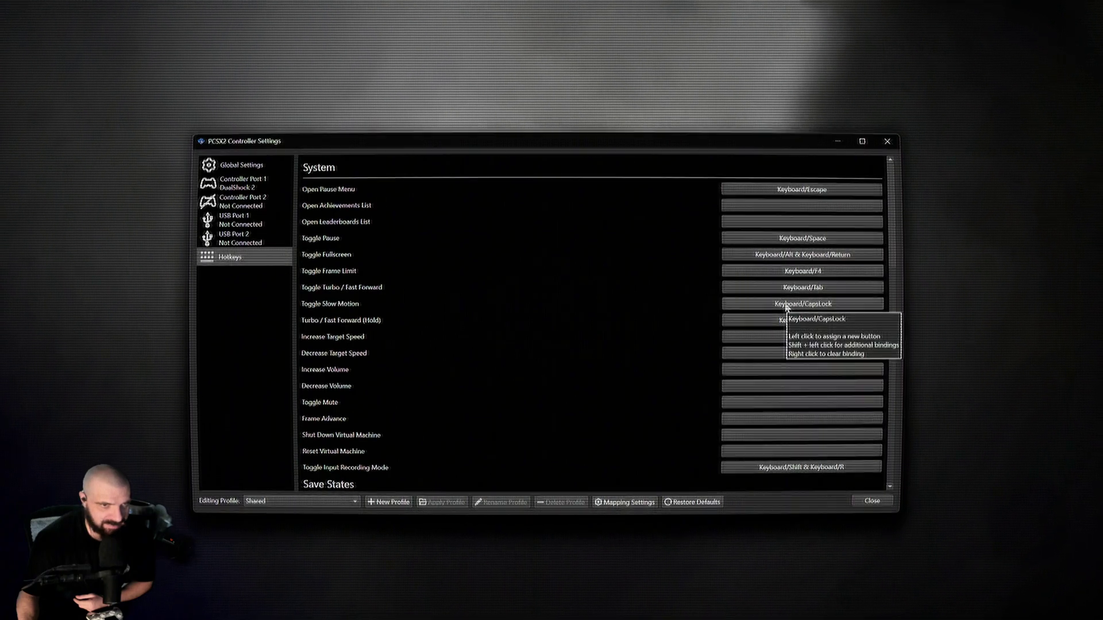
{"action": "scroll", "coordinate": [563, 327], "scroll_direction": "down", "scroll_amount": 2}
{"action": "scroll", "coordinate": [562, 323], "scroll_direction": "down", "scroll_amount": 3}
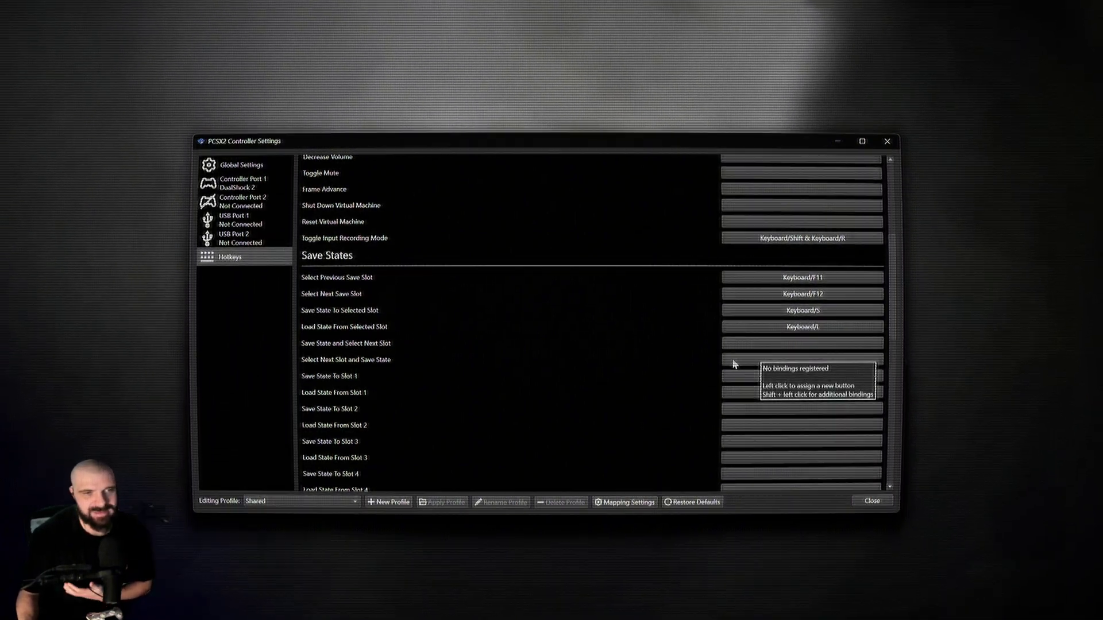
{"action": "scroll", "coordinate": [545, 320], "scroll_direction": "down", "scroll_amount": 10}
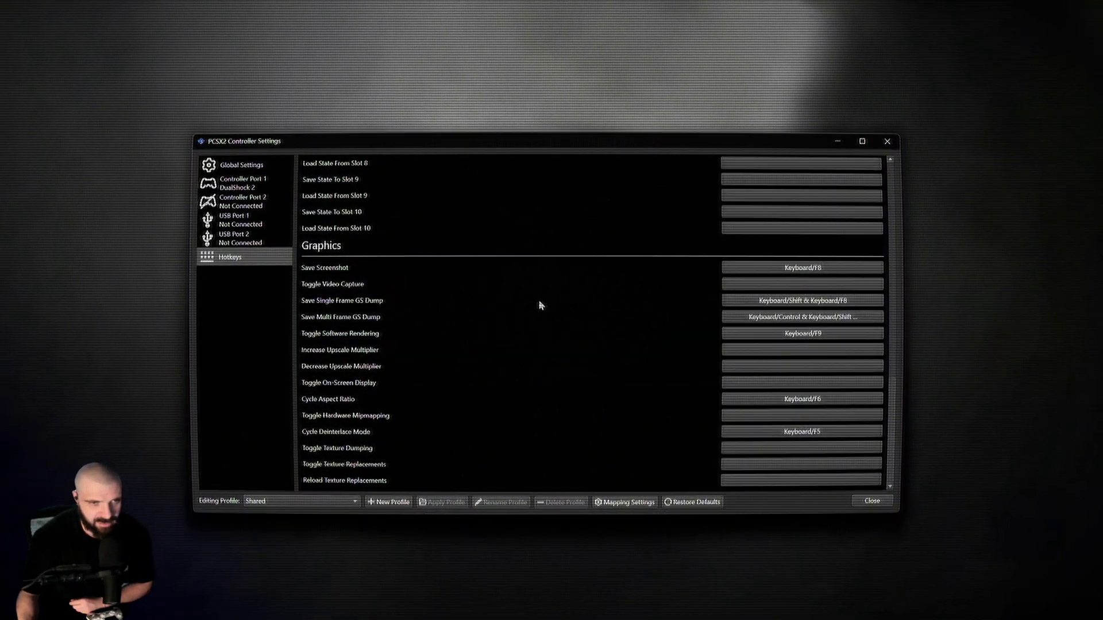
{"action": "scroll", "coordinate": [540, 305], "scroll_direction": "up", "scroll_amount": 15}
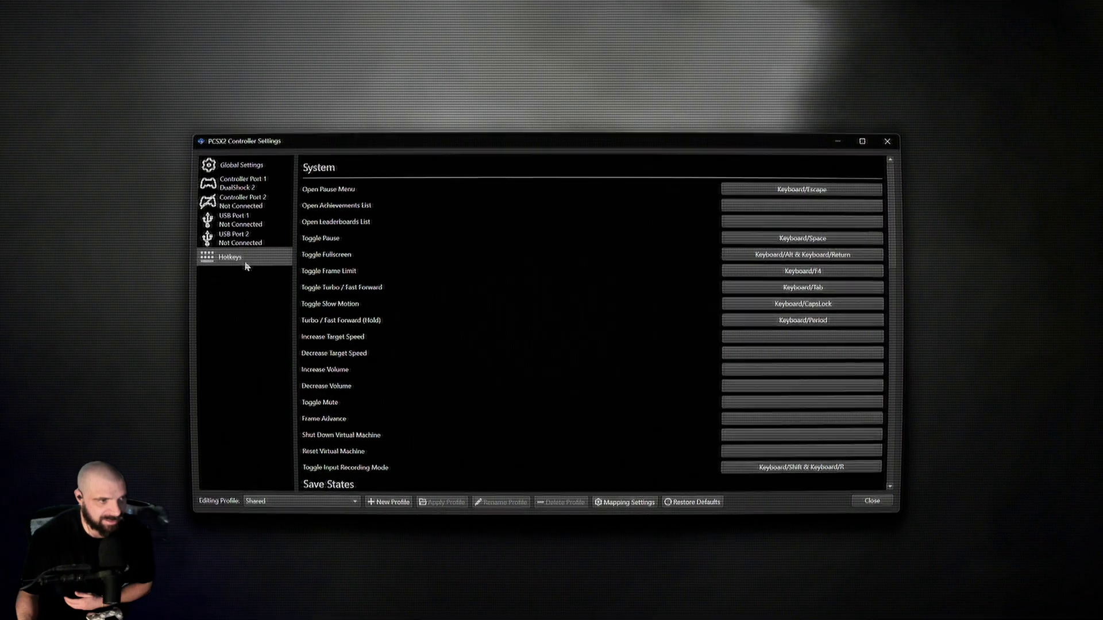
{"action": "scroll", "coordinate": [516, 226], "scroll_direction": "down", "scroll_amount": 4}
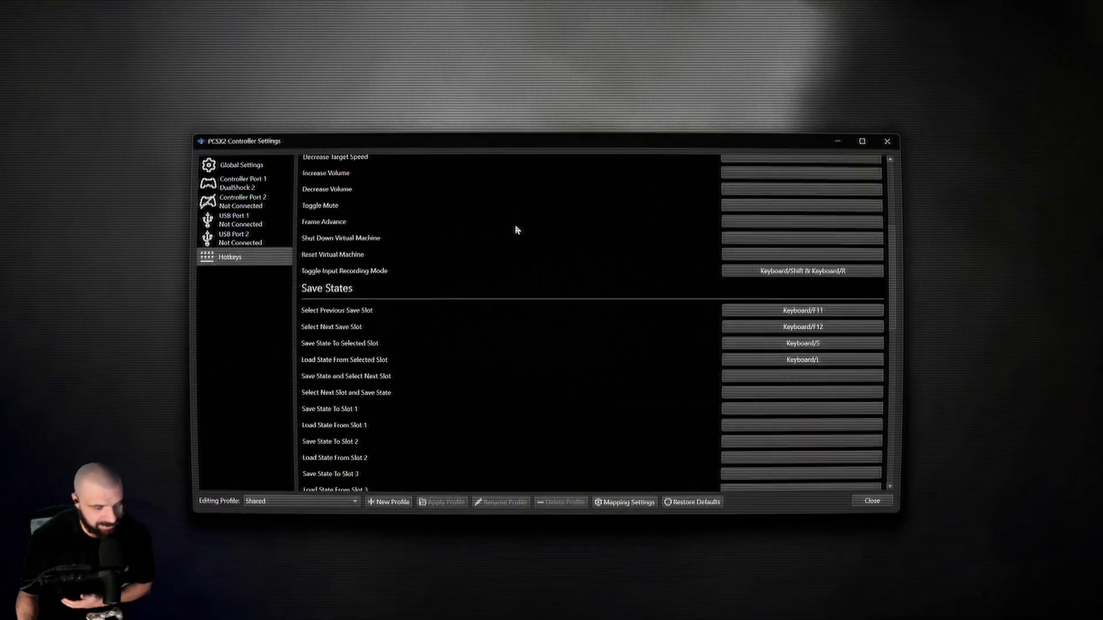